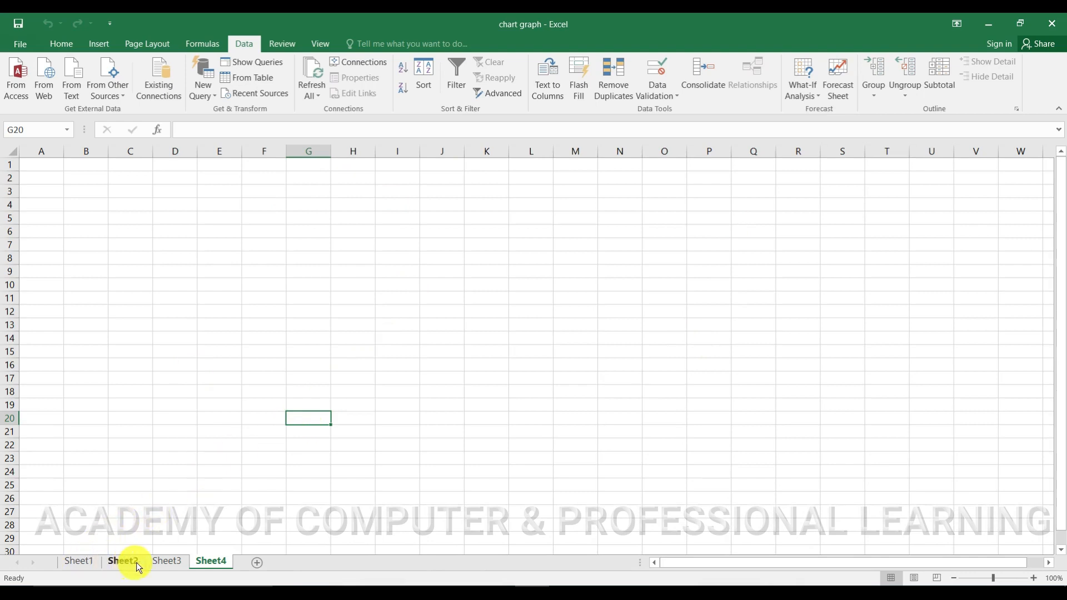
Look through the charts on Sheet1, Sheet2 and Sheet3 and return to the empty Sheet4
{"action": "left_click", "coordinate": [88, 564]}
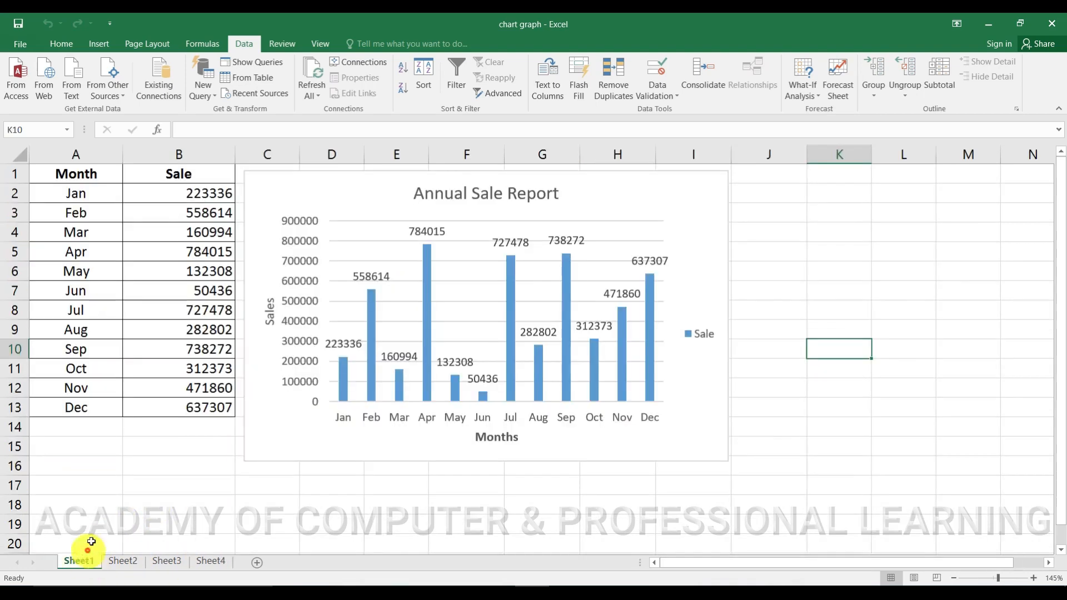
{"action": "left_click", "coordinate": [130, 563]}
{"action": "left_click", "coordinate": [169, 563]}
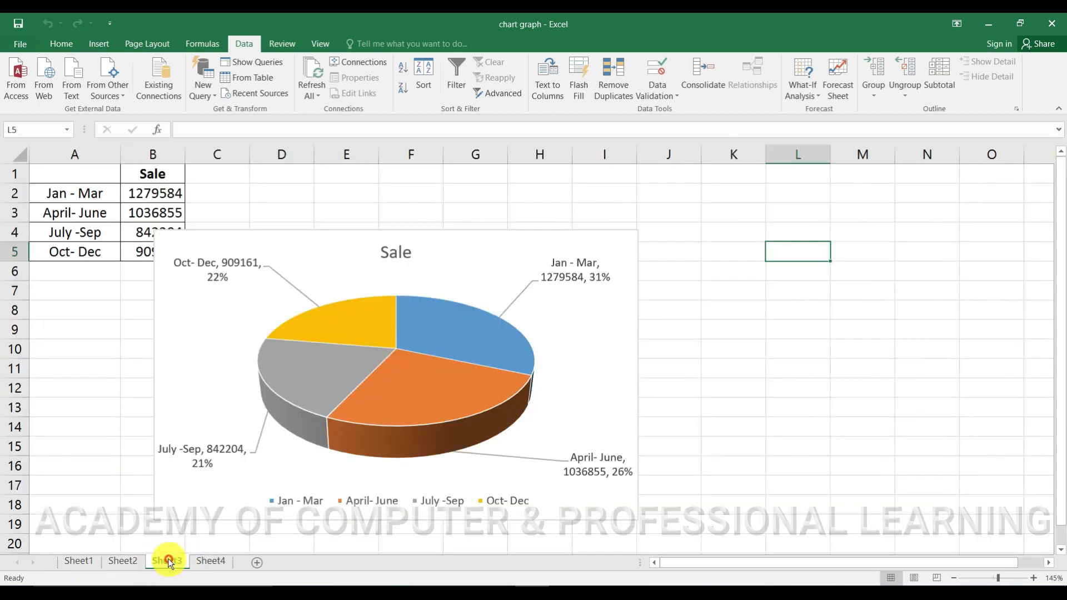
{"action": "left_click", "coordinate": [209, 561]}
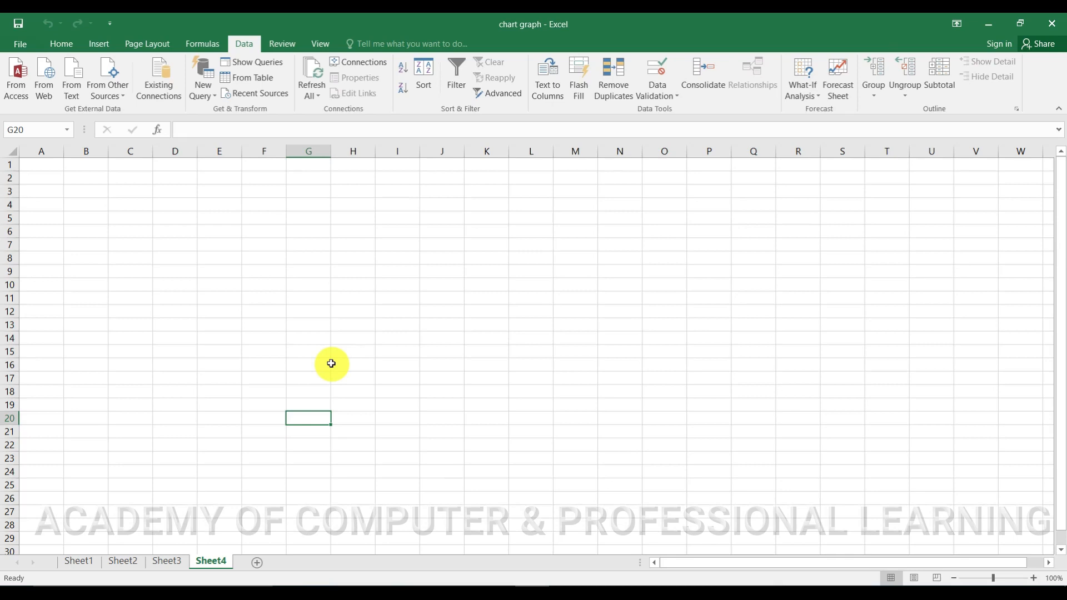
Enter "Single Column chart", "Multiple Colume Chart" and "Pie Chart" in B3:B5 of Sheet4 and widen column B to fit them
{"action": "left_click", "coordinate": [96, 193]}
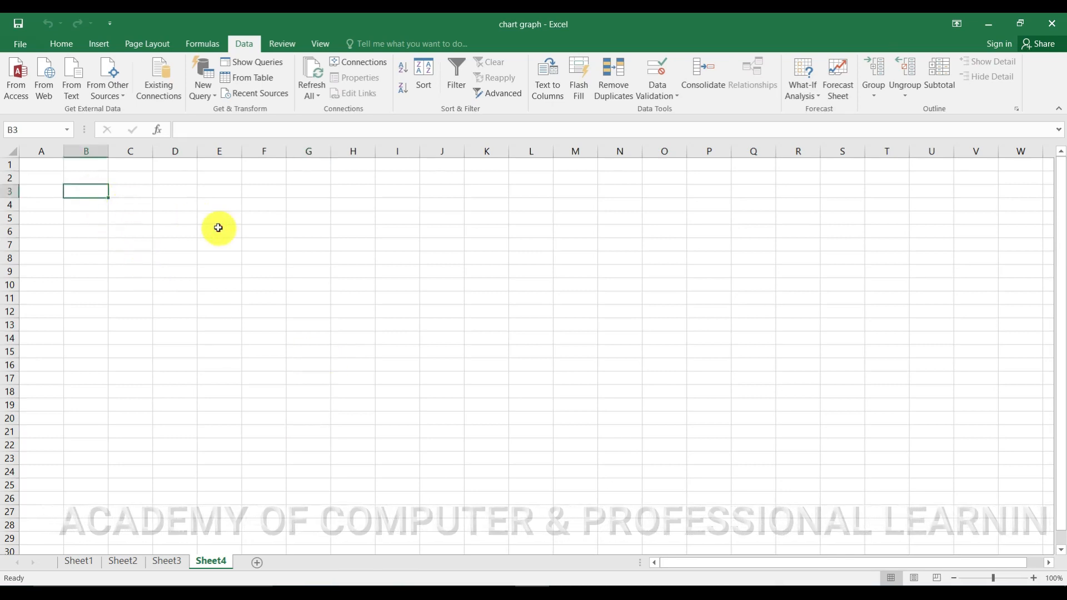
{"action": "type", "text": "C"}
{"action": "key", "text": "BackSpace"}
{"action": "type", "text": "S"}
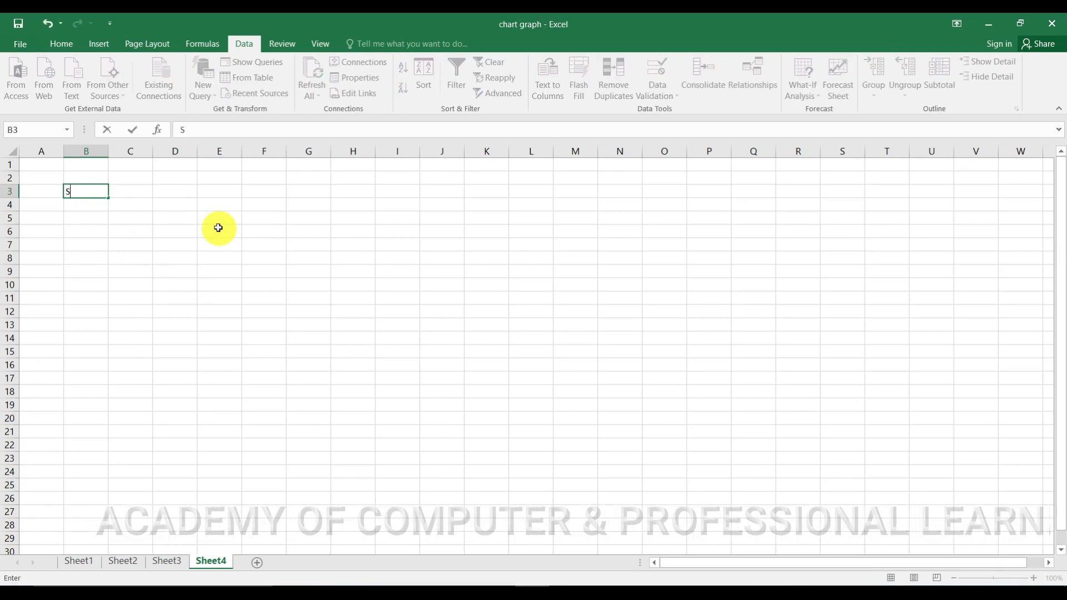
{"action": "type", "text": "ingle C"}
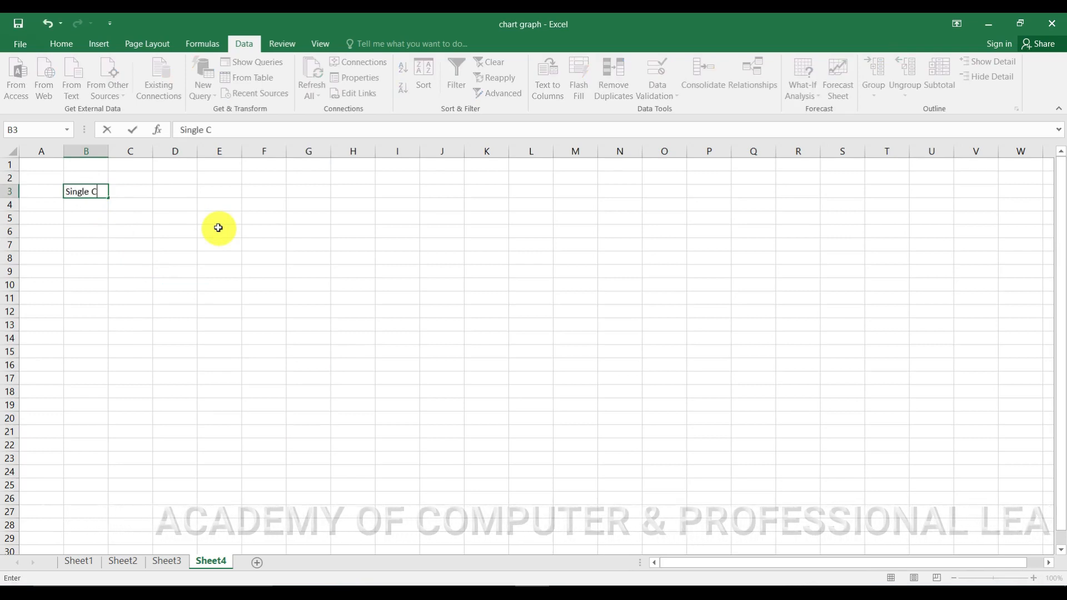
{"action": "type", "text": "olumn chart"}
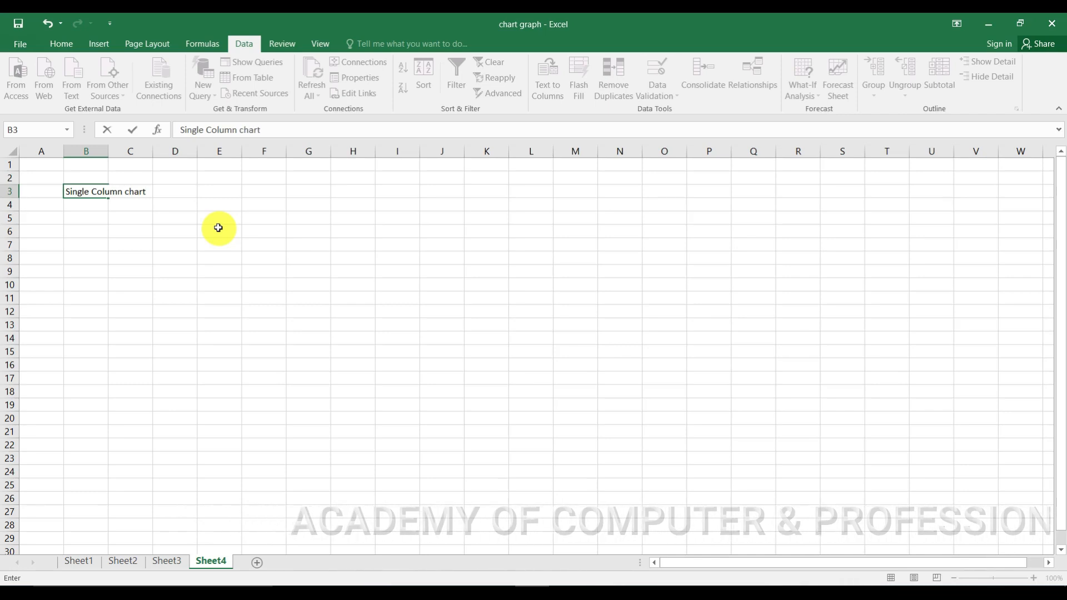
{"action": "key", "text": "Return"}
{"action": "type", "text": "Multiple Colume Chart"}
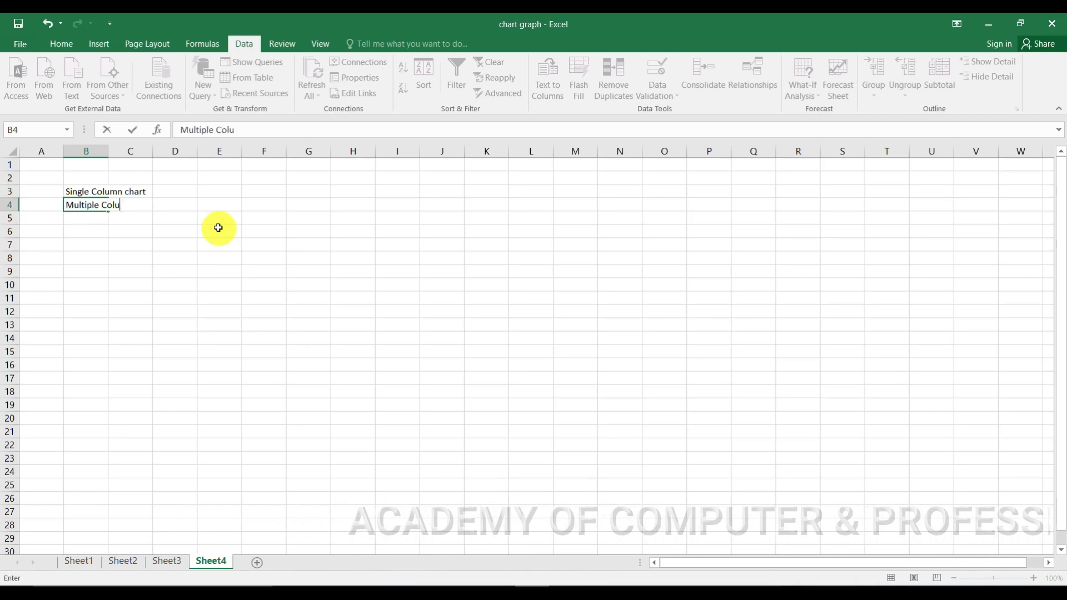
{"action": "key", "text": "Return"}
{"action": "type", "text": "Pie Chart"}
{"action": "key", "text": "Return"}
{"action": "left_click_drag", "start_coordinate": [108, 157], "coordinate": [169, 160]}
{"action": "left_click", "coordinate": [138, 338]}
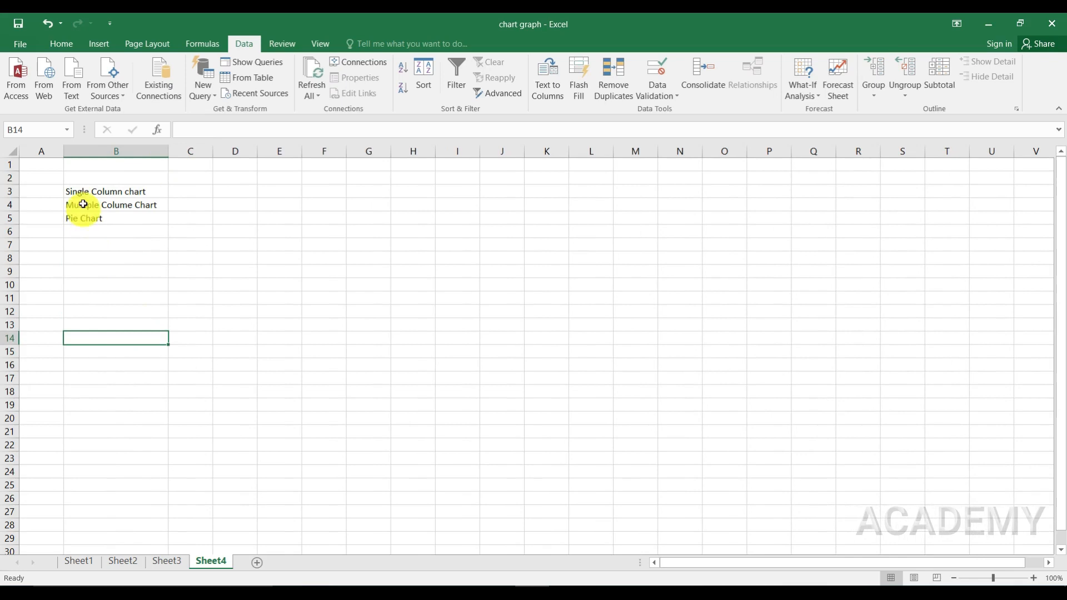
{"action": "left_click", "coordinate": [81, 192]}
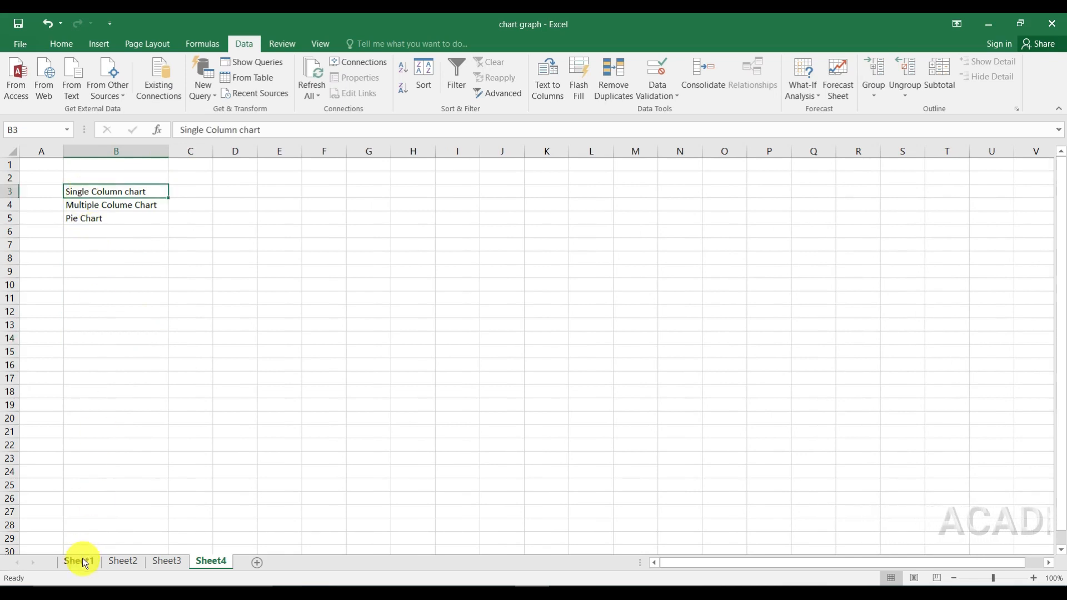
{"action": "left_click", "coordinate": [109, 206]}
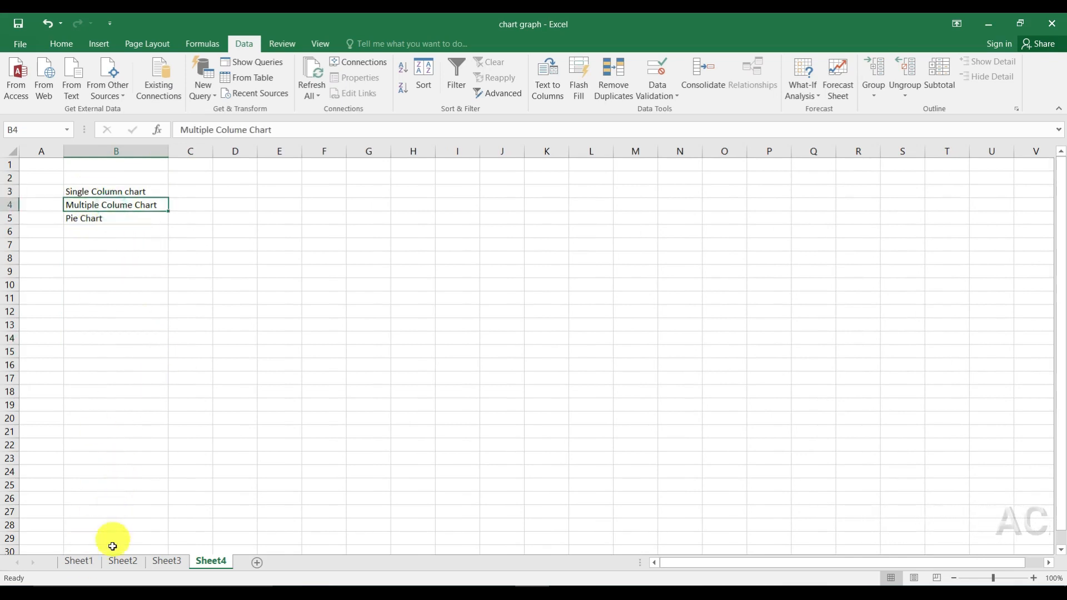
{"action": "left_click", "coordinate": [110, 218]}
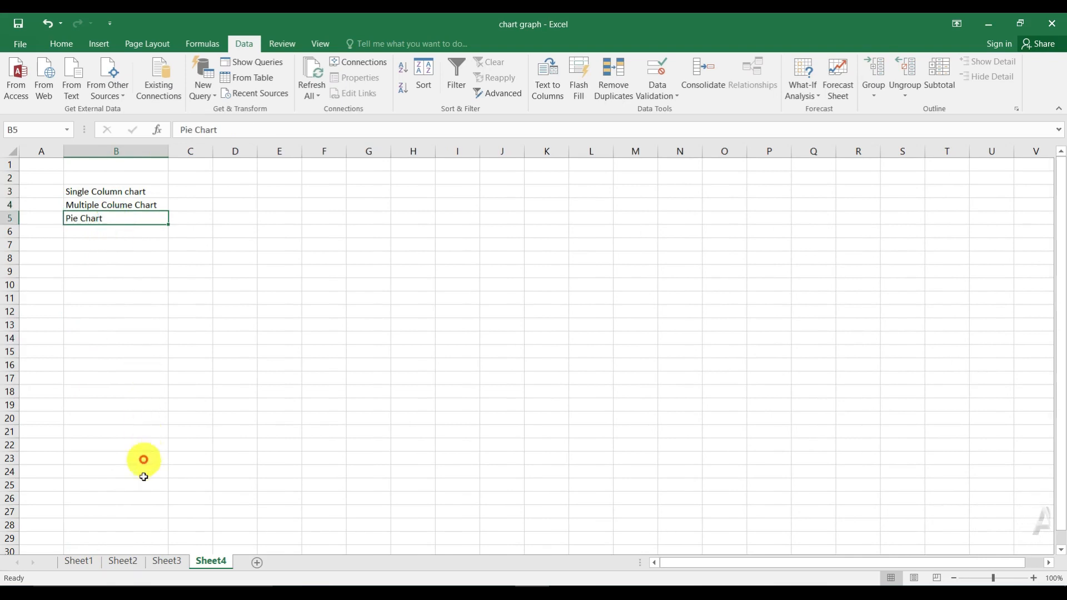
{"action": "left_click", "coordinate": [177, 311]}
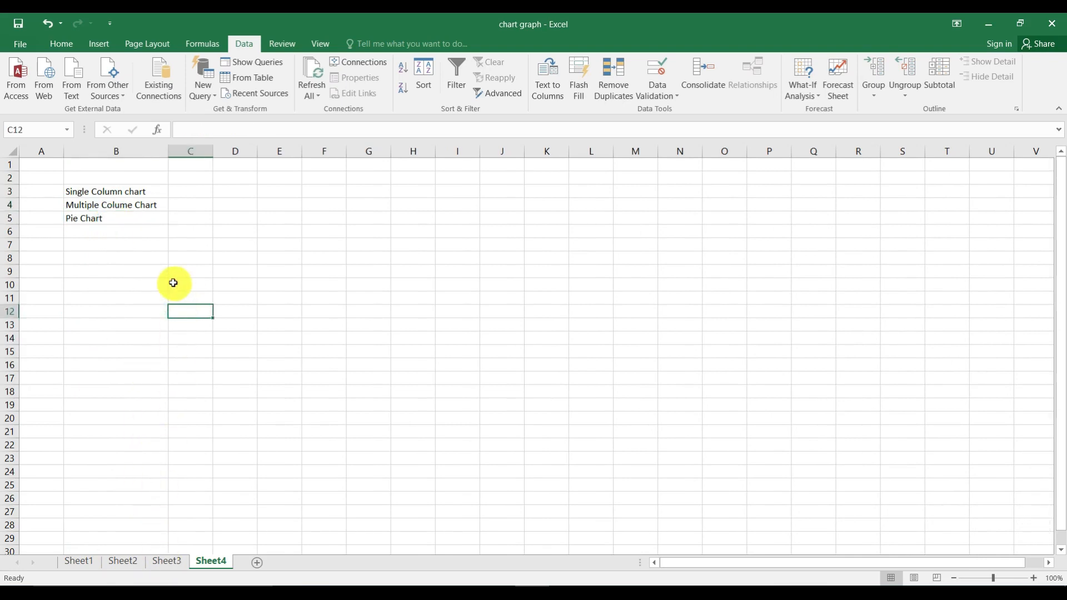
Insert a hyperlink on the "Single Column chart" cell B3 that leads to cell A1 of Sheet1 in this document
{"action": "left_click", "coordinate": [129, 193]}
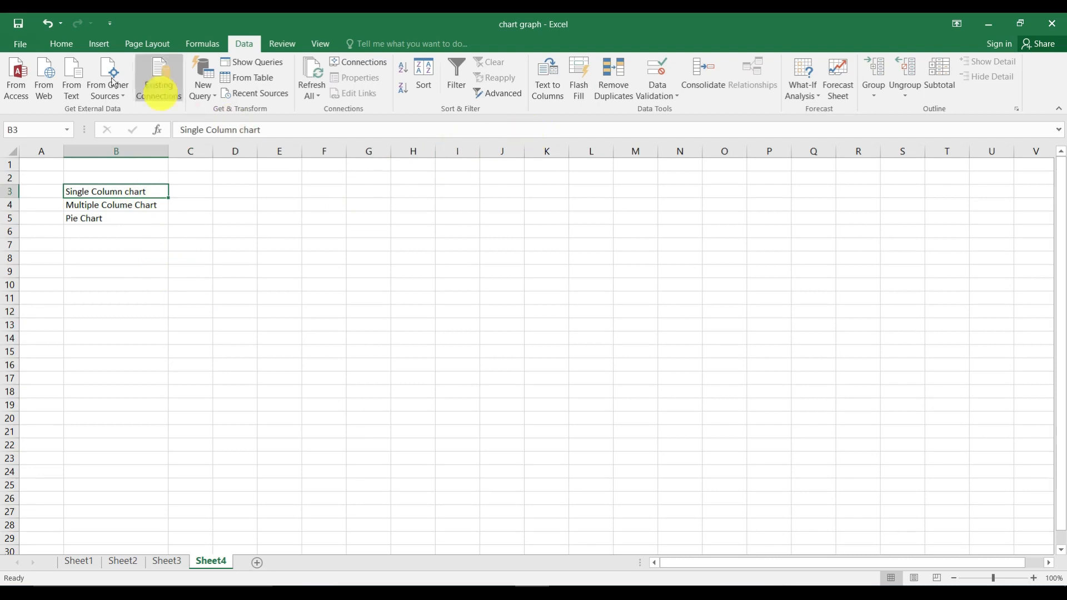
{"action": "left_click", "coordinate": [99, 44]}
{"action": "left_click", "coordinate": [778, 82]}
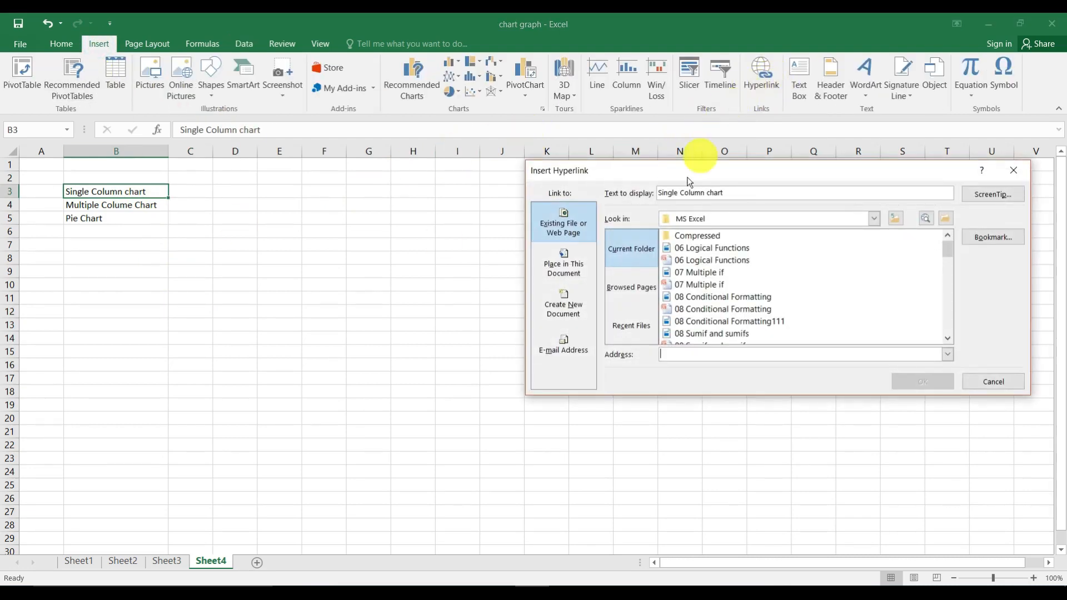
{"action": "left_click", "coordinate": [562, 268]}
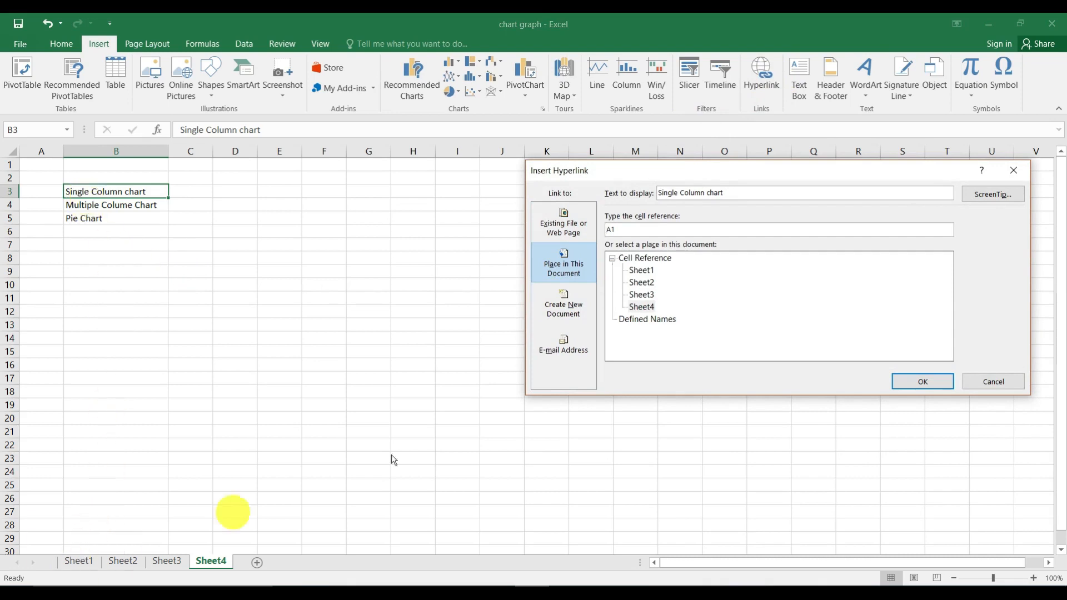
{"action": "left_click", "coordinate": [645, 270]}
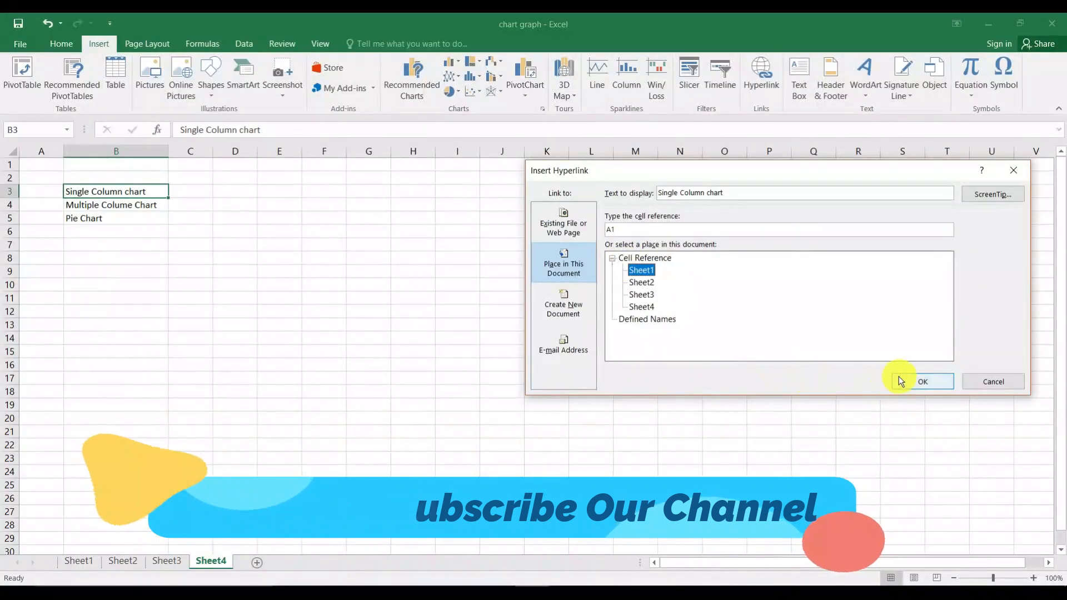
{"action": "left_click", "coordinate": [908, 384]}
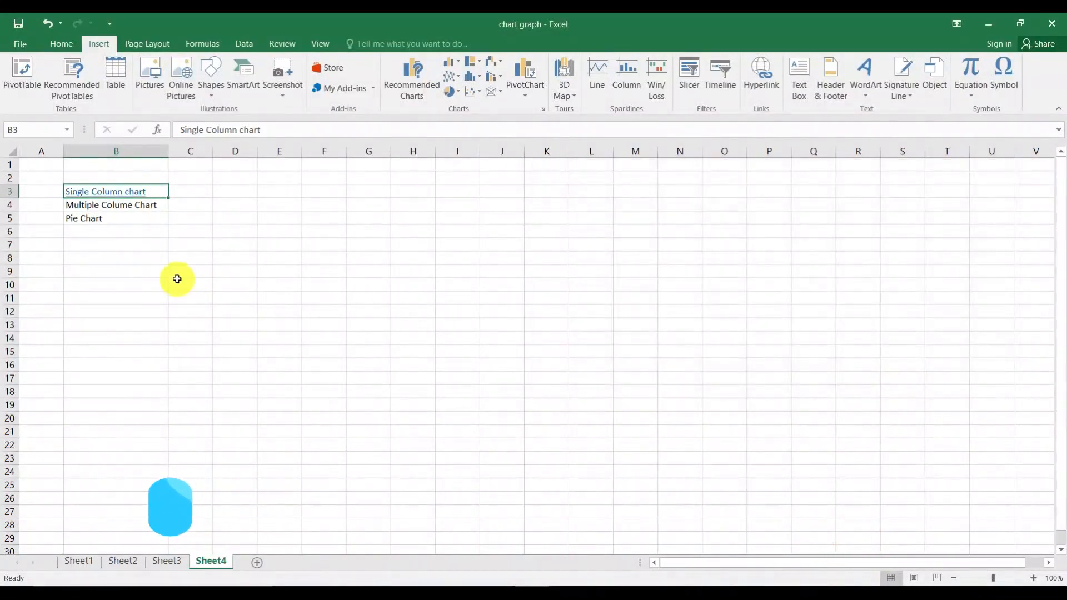
Enlarge the Sheet4 view and follow the "Single Column chart" link to test it
{"action": "scroll", "coordinate": [138, 253], "scroll_direction": "up", "scroll_amount": 2}
{"action": "scroll", "coordinate": [145, 264], "scroll_direction": "up", "scroll_amount": 1}
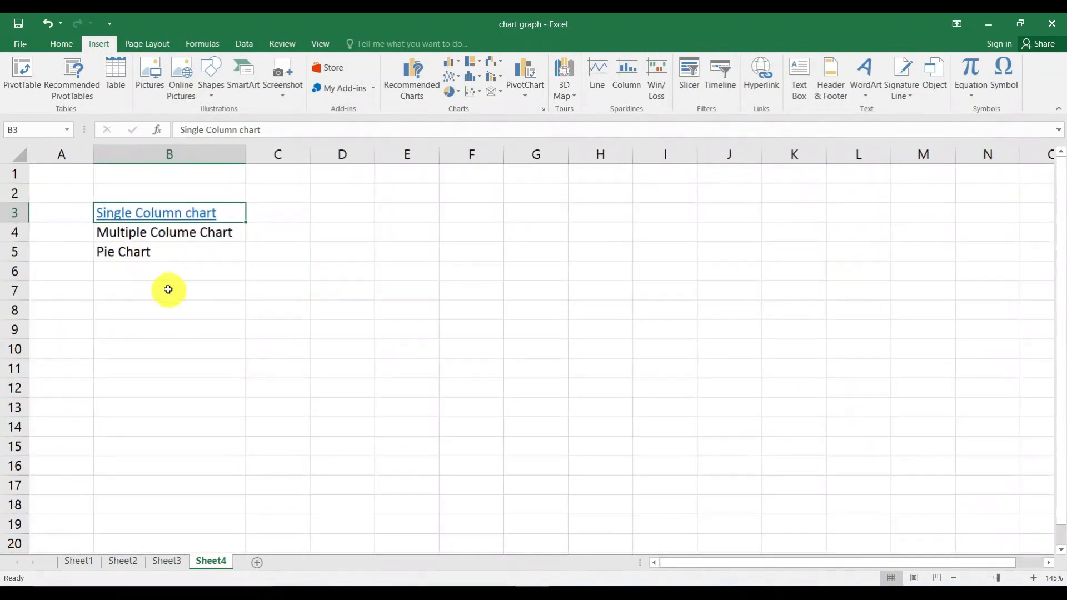
{"action": "left_click", "coordinate": [278, 322]}
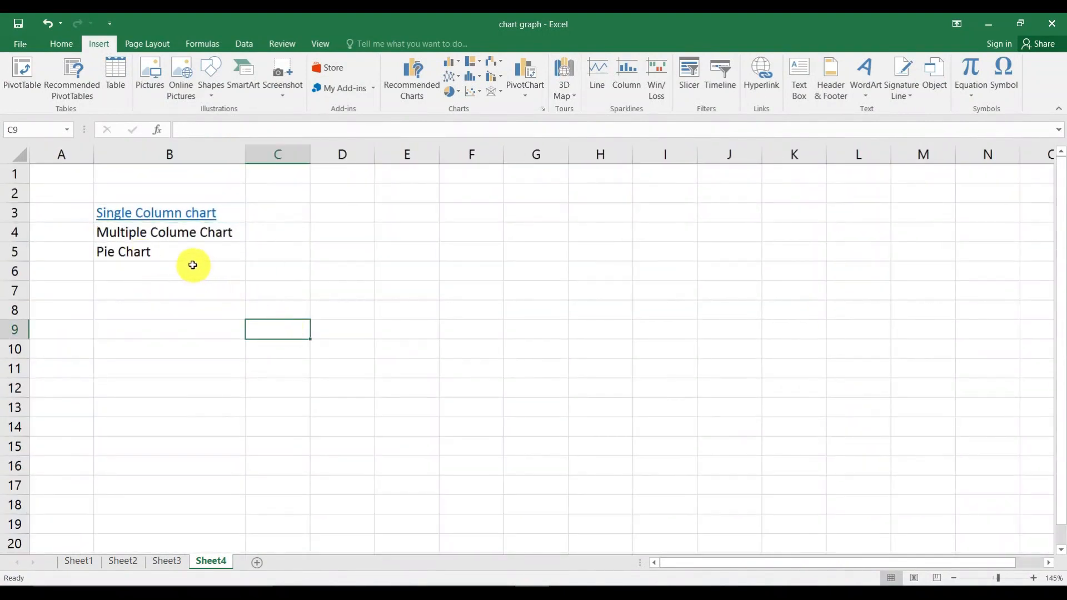
{"action": "left_click", "coordinate": [154, 221]}
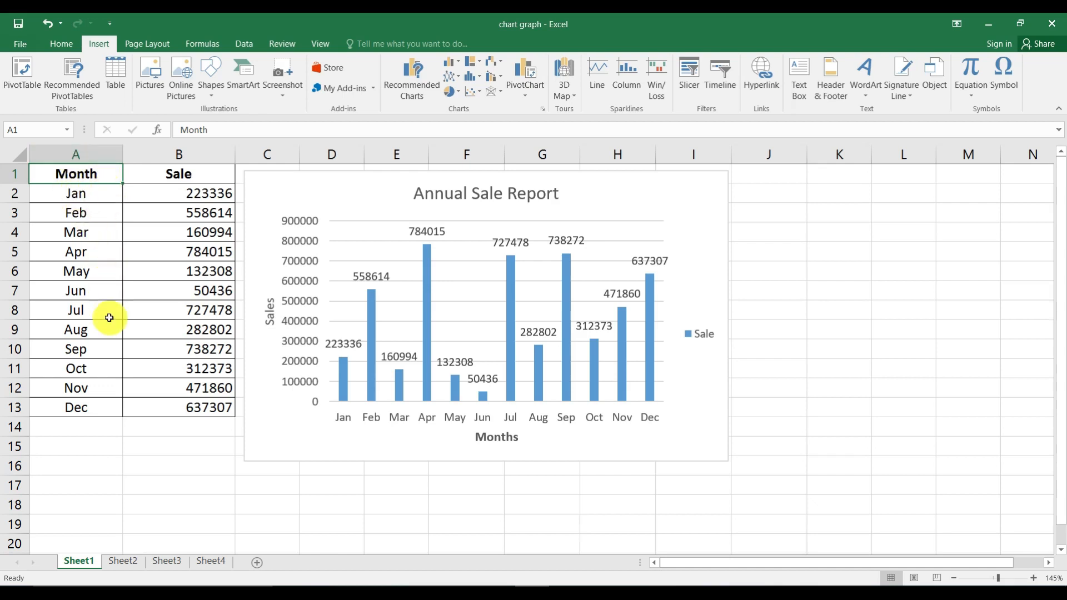
Enter the heading "Data" in cell A68 of Sheet1, well below the existing table
{"action": "scroll", "coordinate": [110, 317], "scroll_direction": "down", "scroll_amount": 20}
{"action": "scroll", "coordinate": [110, 317], "scroll_direction": "down", "scroll_amount": 20}
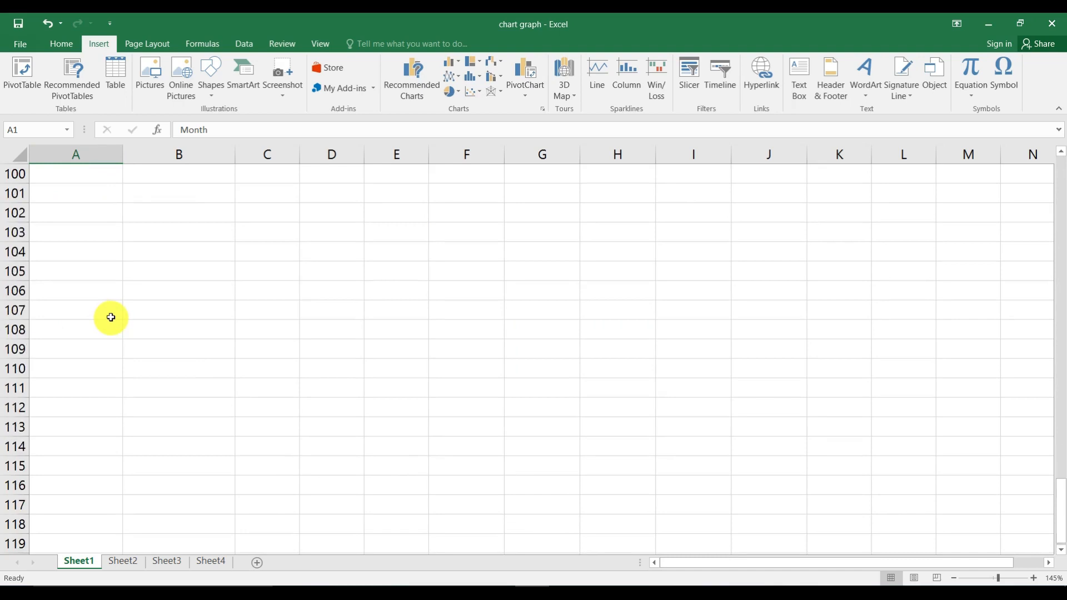
{"action": "scroll", "coordinate": [111, 317], "scroll_direction": "up", "scroll_amount": 20}
{"action": "scroll", "coordinate": [110, 334], "scroll_direction": "down", "scroll_amount": 7}
{"action": "left_click", "coordinate": [110, 359]}
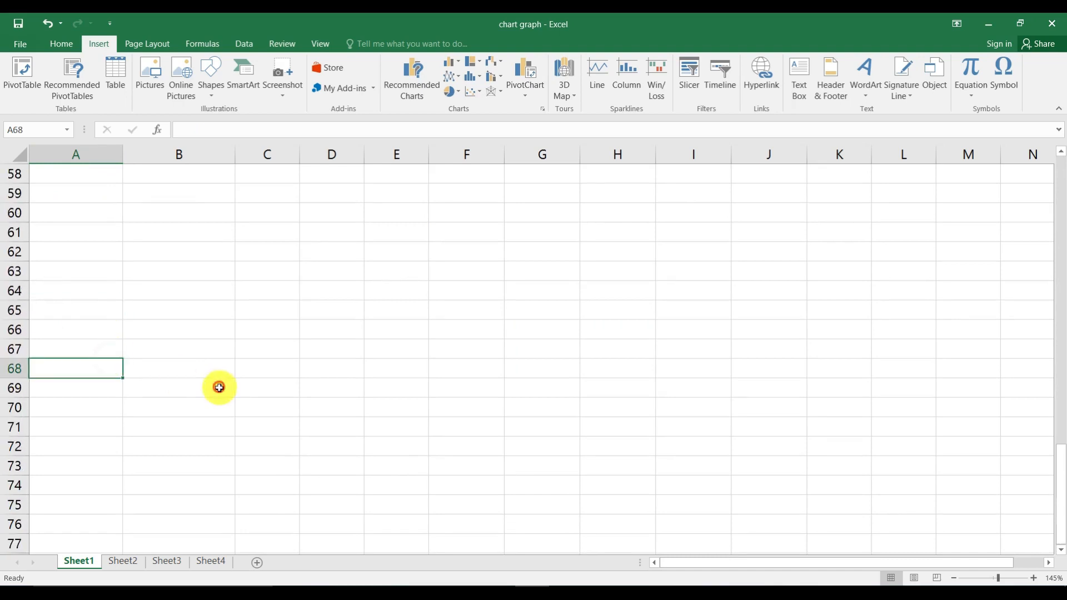
{"action": "type", "text": "Data"}
{"action": "key", "text": "Return"}
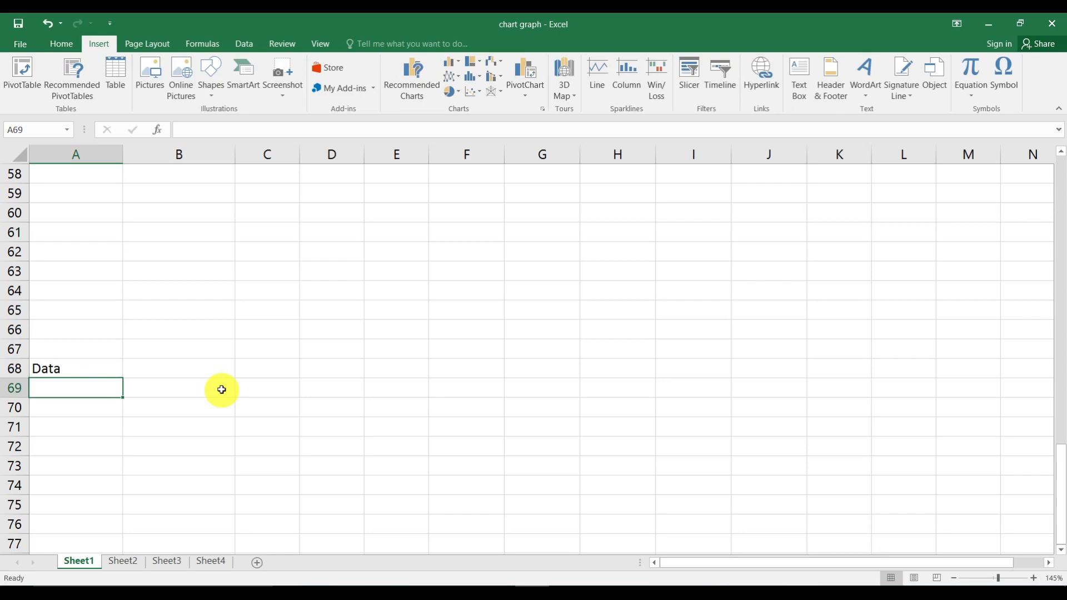
Enter "Months" in A69 and "Jan" in A70, and fill the month series down to Jul in A76
{"action": "type", "text": "o"}
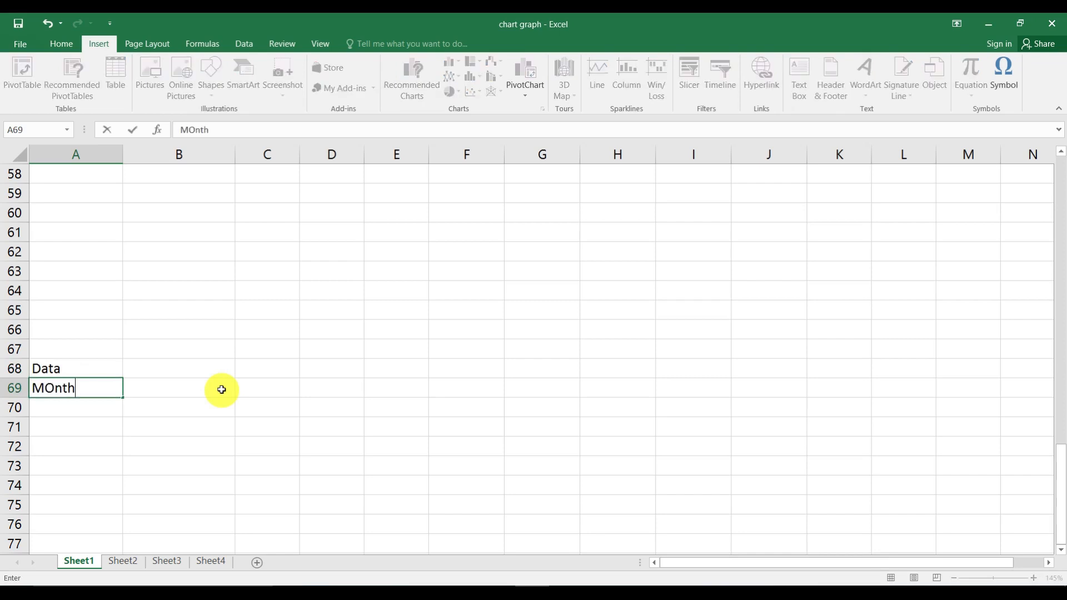
{"action": "type", "text": "onths"}
{"action": "key", "text": "Return"}
{"action": "type", "text": "Jan"}
{"action": "key", "text": "Return"}
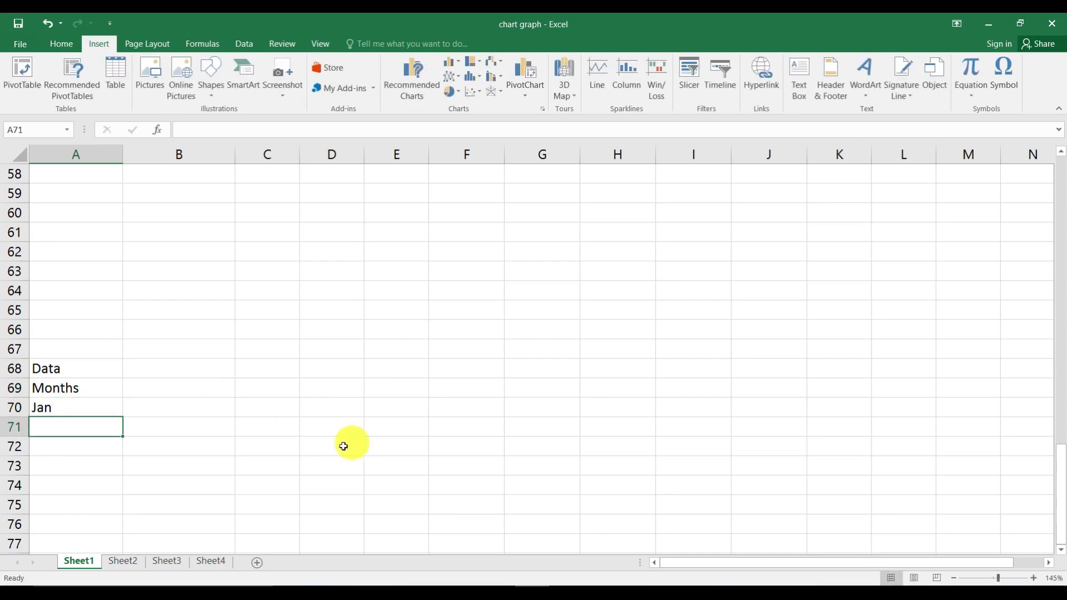
{"action": "left_click", "coordinate": [86, 408]}
{"action": "left_click_drag", "start_coordinate": [122, 418], "coordinate": [142, 536]}
Enter the values 434, 34, 343, 4, 343, 43, 43 and 4 down cells B70:B77, starting beside Jan
{"action": "left_click", "coordinate": [172, 405]}
{"action": "type", "text": "434"}
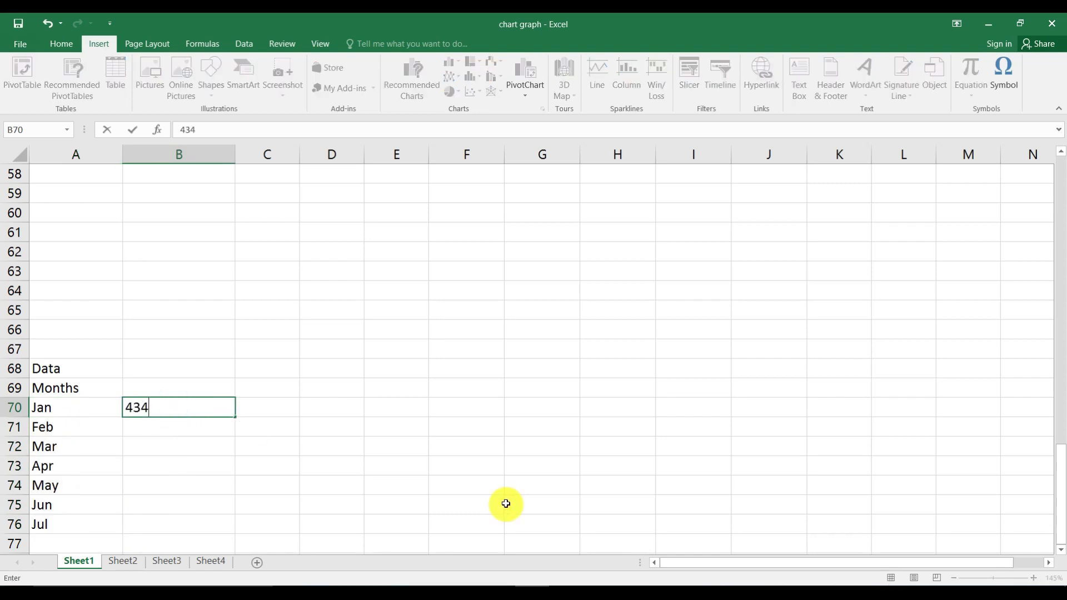
{"action": "key", "text": "Return"}
{"action": "type", "text": "34"}
{"action": "key", "text": "Return"}
{"action": "type", "text": "343"}
{"action": "key", "text": "Return"}
{"action": "type", "text": "4 343 43"}
{"action": "key", "text": "Return"}
{"action": "type", "text": "43"}
{"action": "key", "text": "Return"}
{"action": "type", "text": "4"}
{"action": "left_click", "coordinate": [448, 381]}
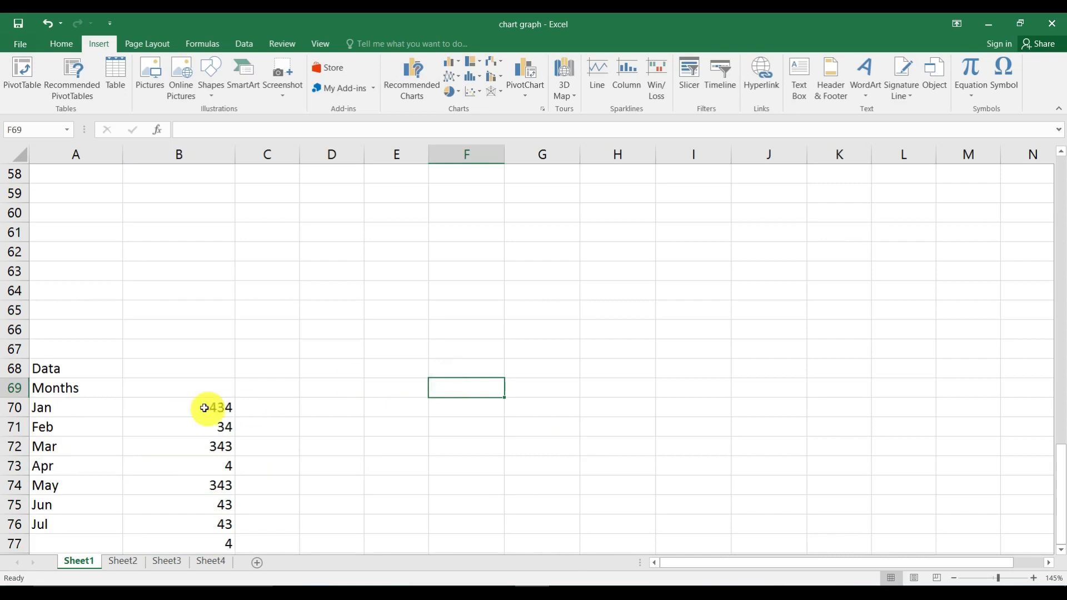
Edit the "Single Column chart" hyperlink on Sheet4 to target cell A68 of Sheet1, and follow it to test it
{"action": "left_click", "coordinate": [44, 369]}
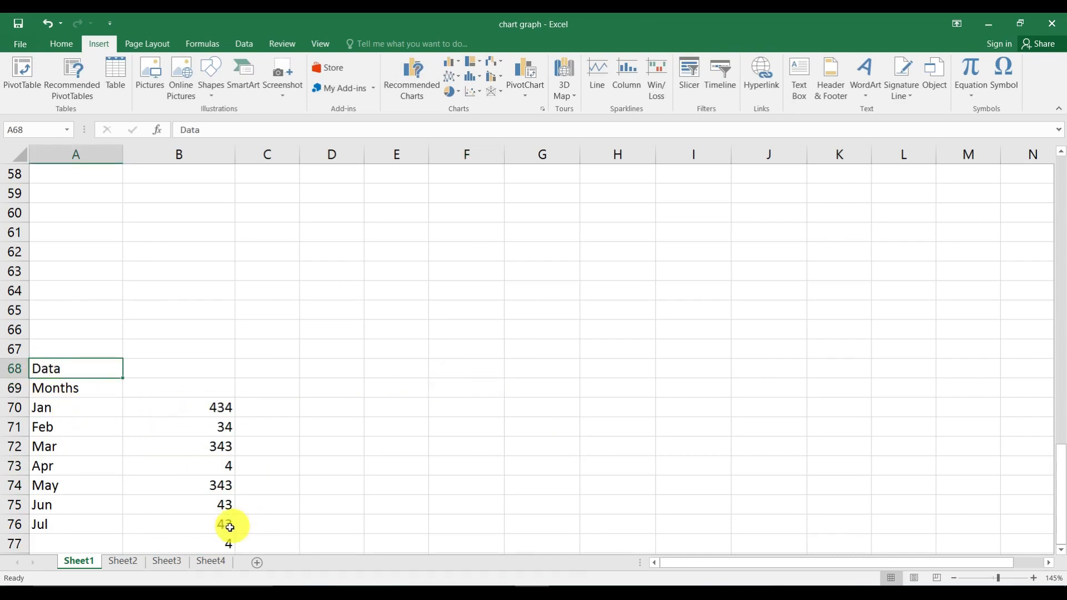
{"action": "left_click", "coordinate": [213, 563]}
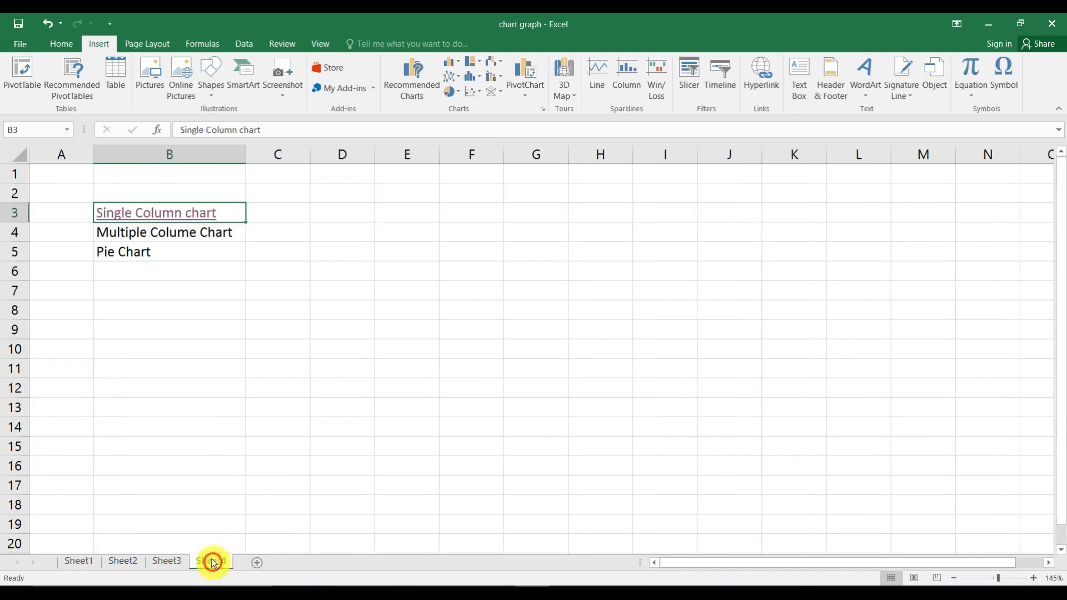
{"action": "left_click", "coordinate": [160, 221]}
{"action": "right_click", "coordinate": [159, 220]}
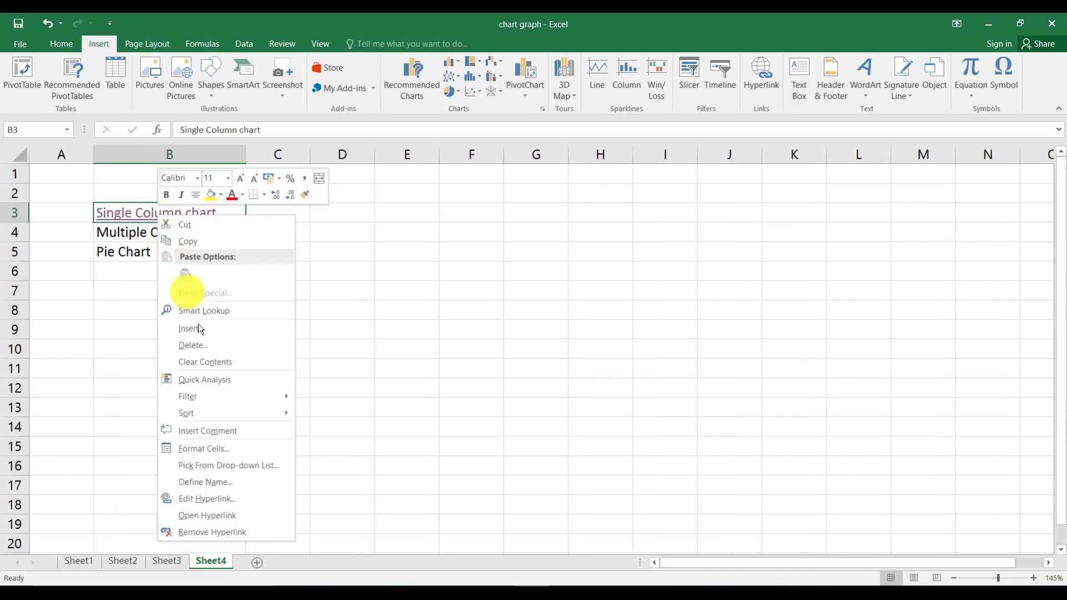
{"action": "left_click", "coordinate": [223, 504]}
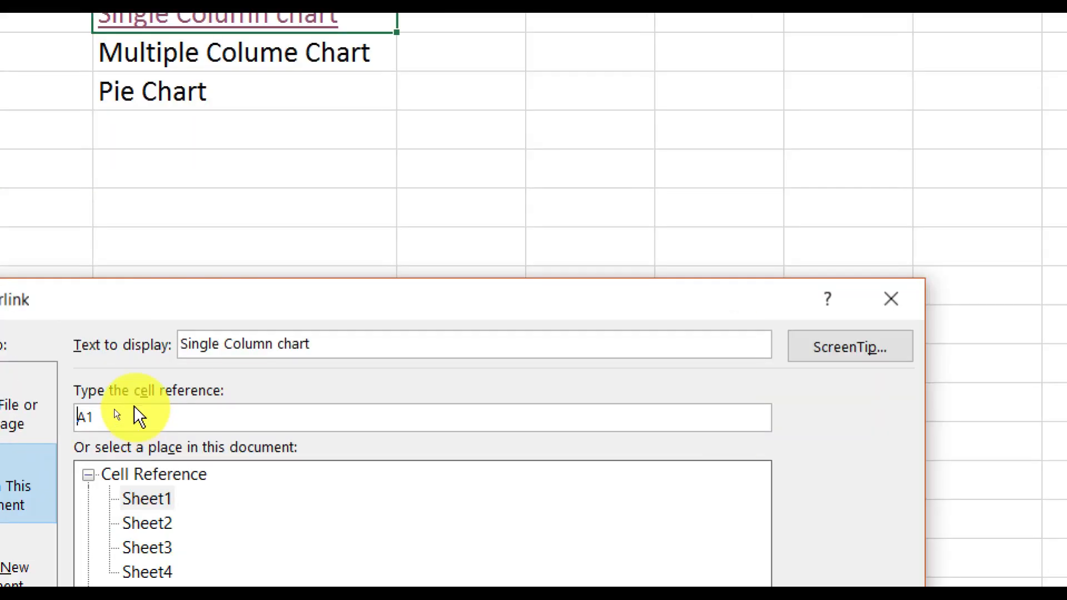
{"action": "key", "text": "BackSpace"}
{"action": "type", "text": "68"}
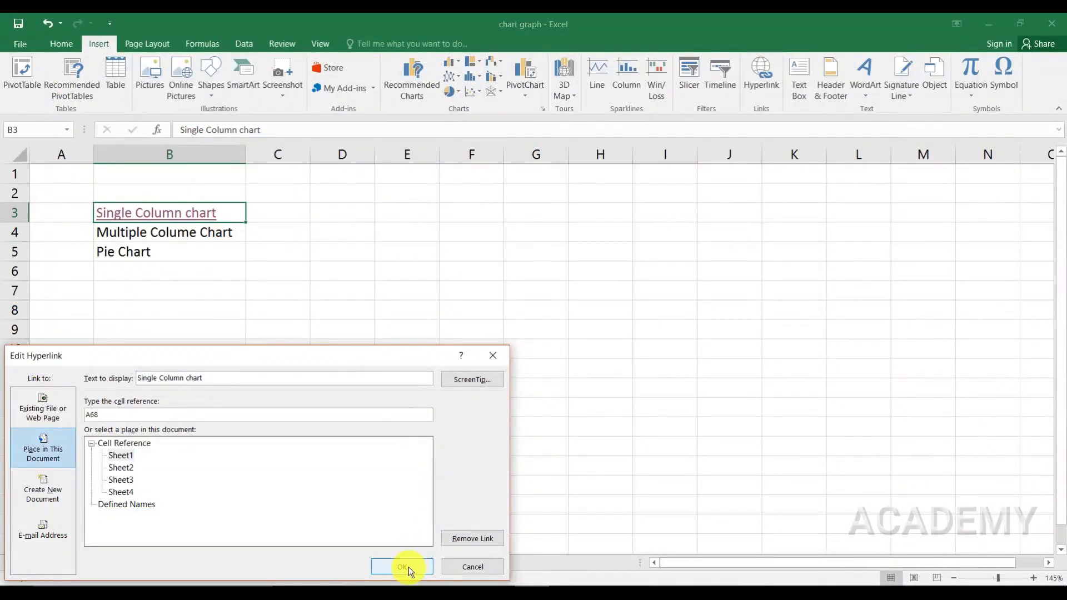
{"action": "left_click", "coordinate": [409, 567]}
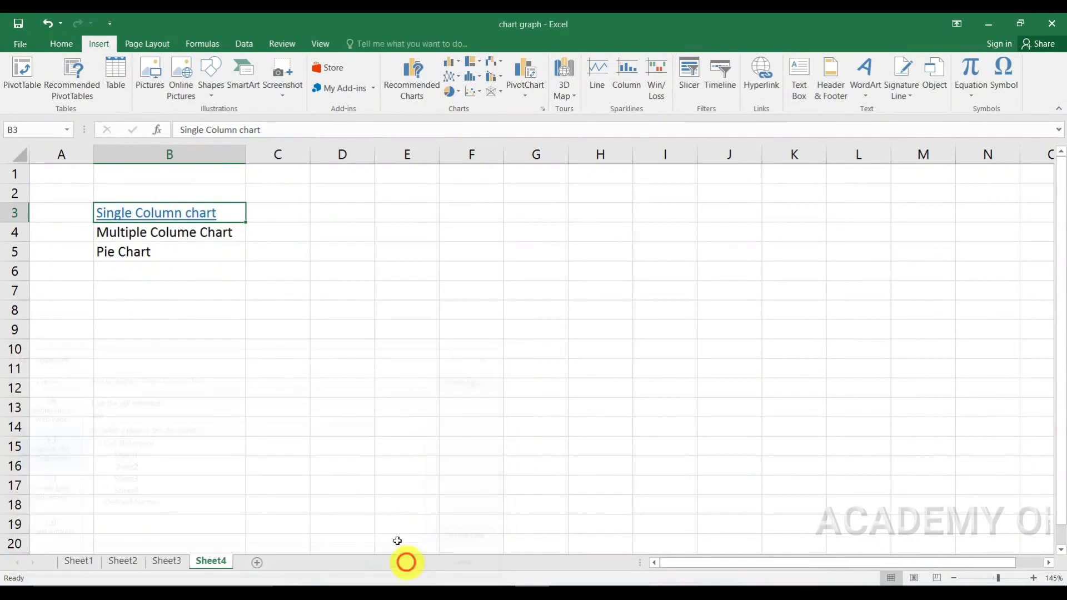
{"action": "left_click", "coordinate": [161, 214]}
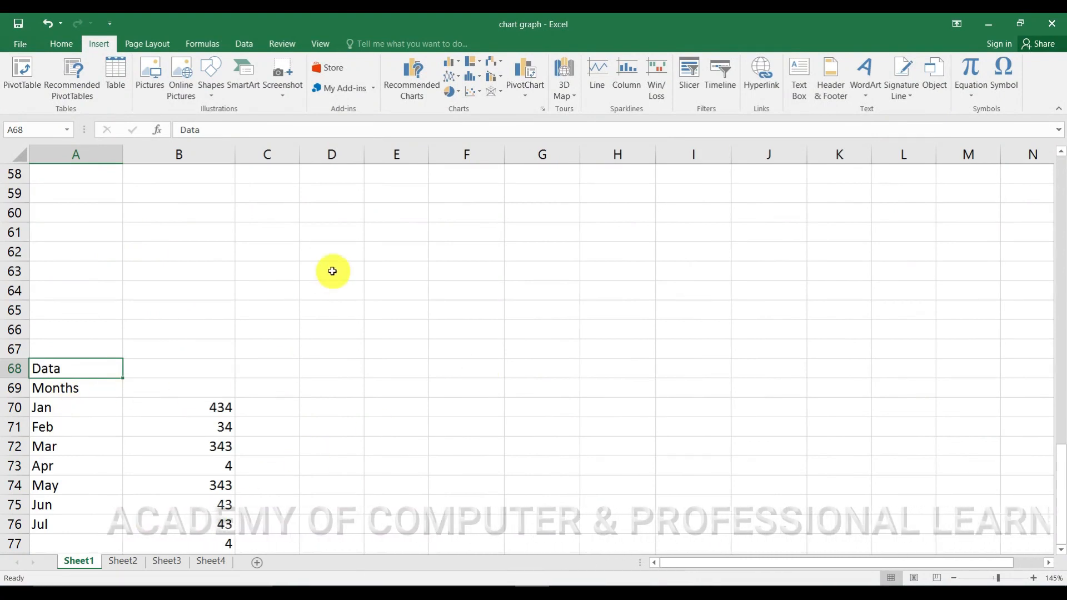
Return to the chart list on Sheet4 and hyperlink "Multiple Colume Chart" in B4 to Sheet2 of this workbook
{"action": "key", "text": "alt+Left"}
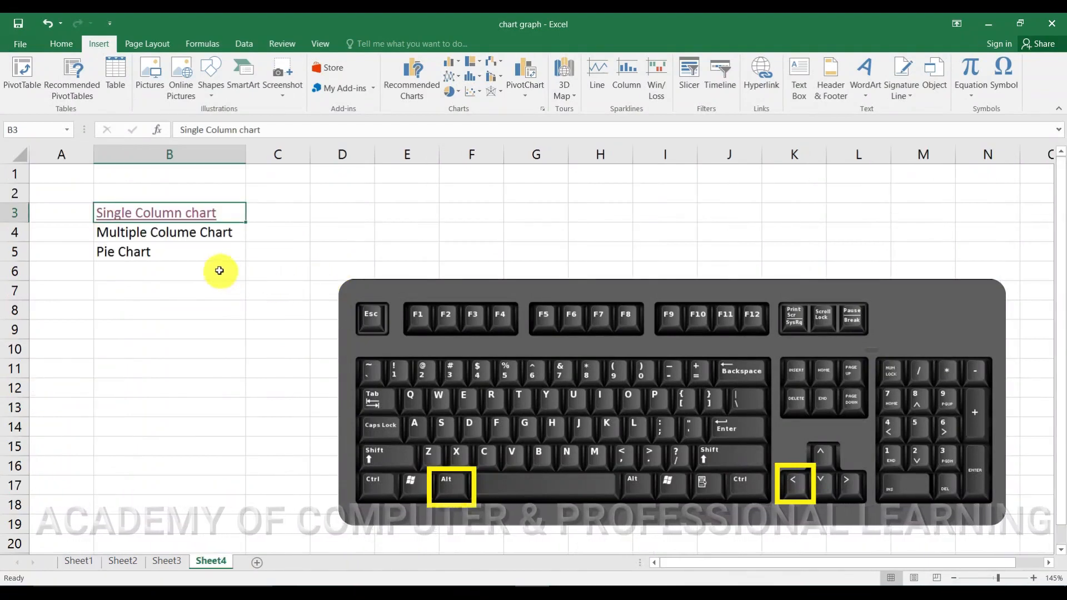
{"action": "left_click", "coordinate": [169, 235]}
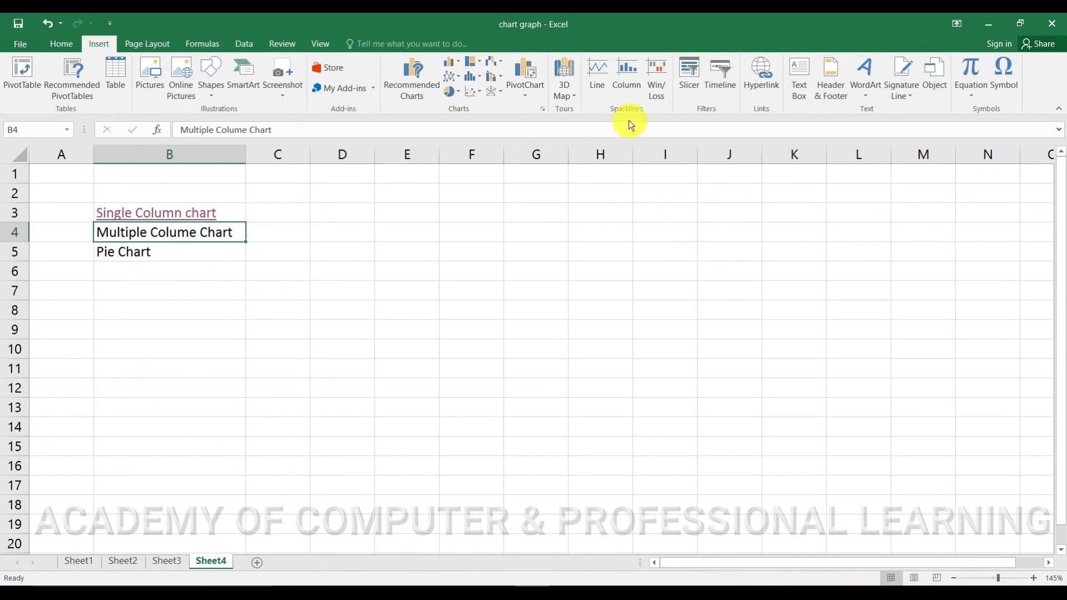
{"action": "left_click", "coordinate": [756, 90]}
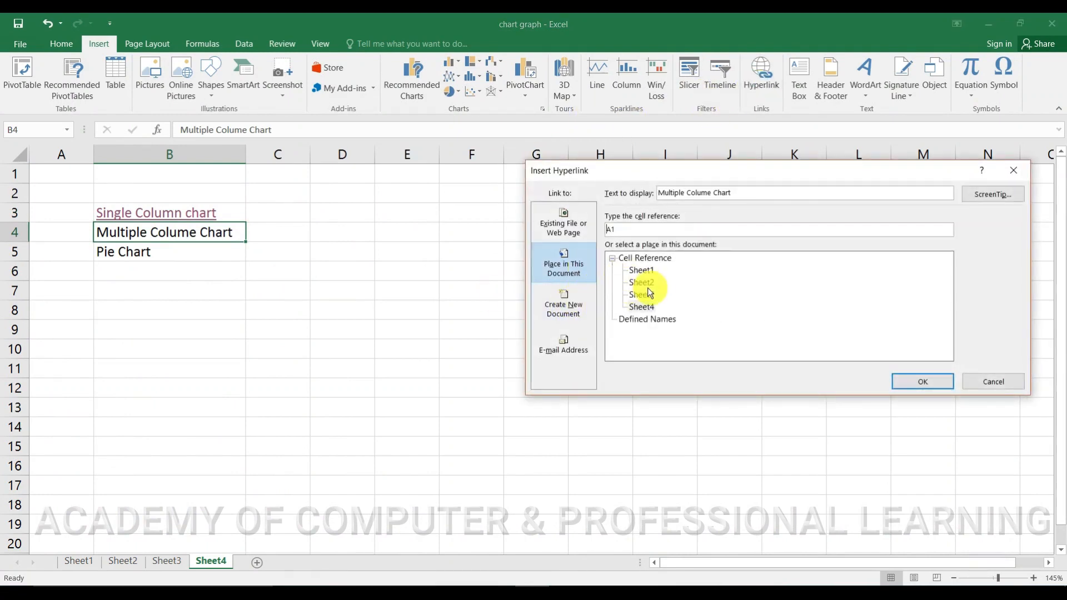
{"action": "left_click", "coordinate": [642, 282]}
{"action": "left_click", "coordinate": [920, 384]}
Hyperlink the "Pie Chart" entry in B5 to Sheet3 of this workbook
{"action": "left_click", "coordinate": [184, 258]}
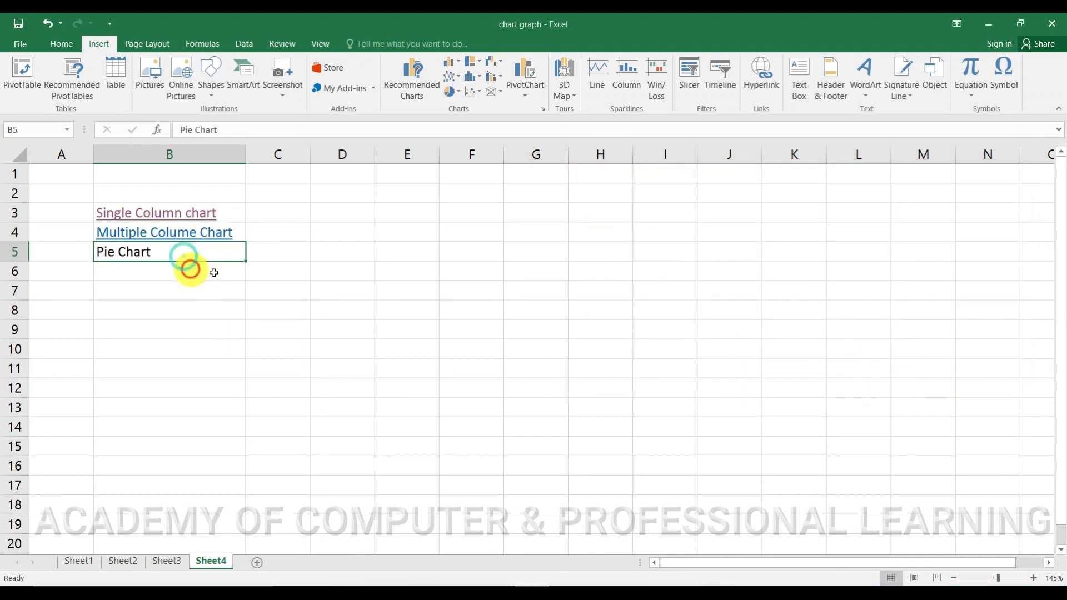
{"action": "left_click", "coordinate": [755, 100]}
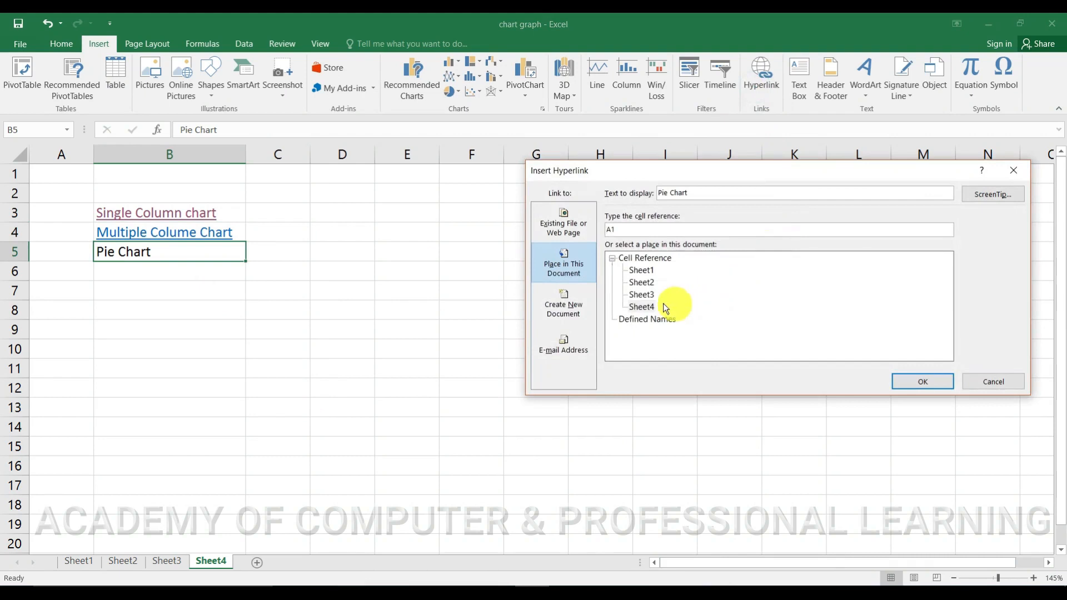
{"action": "left_click", "coordinate": [645, 295]}
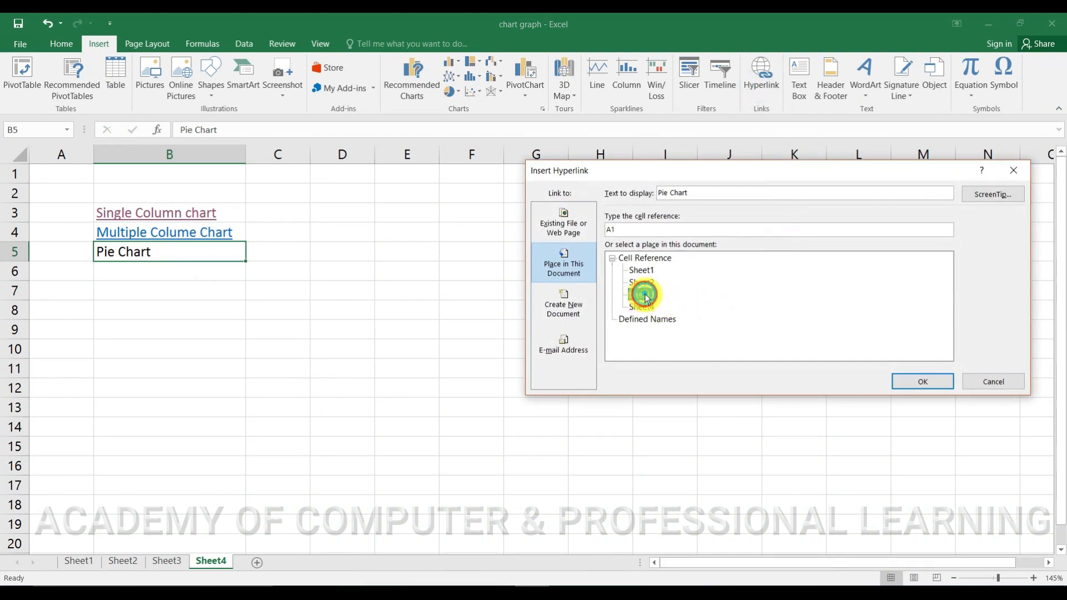
{"action": "left_click", "coordinate": [917, 382]}
{"action": "left_click", "coordinate": [486, 383]}
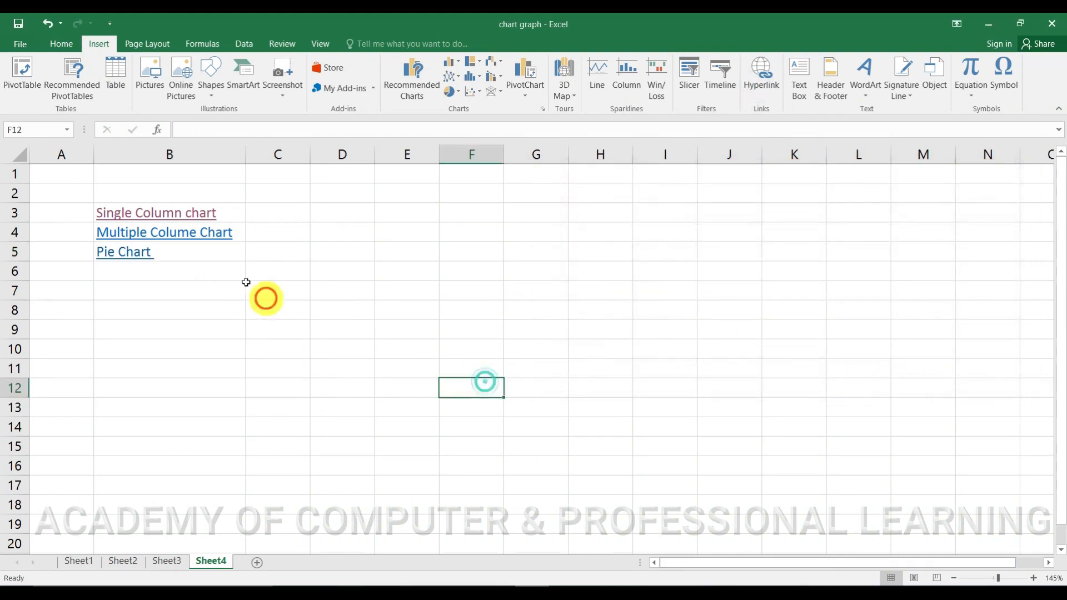
Test the "Multiple Colume Chart" and "Pie Chart" hyperlinks, going back to Sheet4 after each one
{"action": "left_click", "coordinate": [138, 233]}
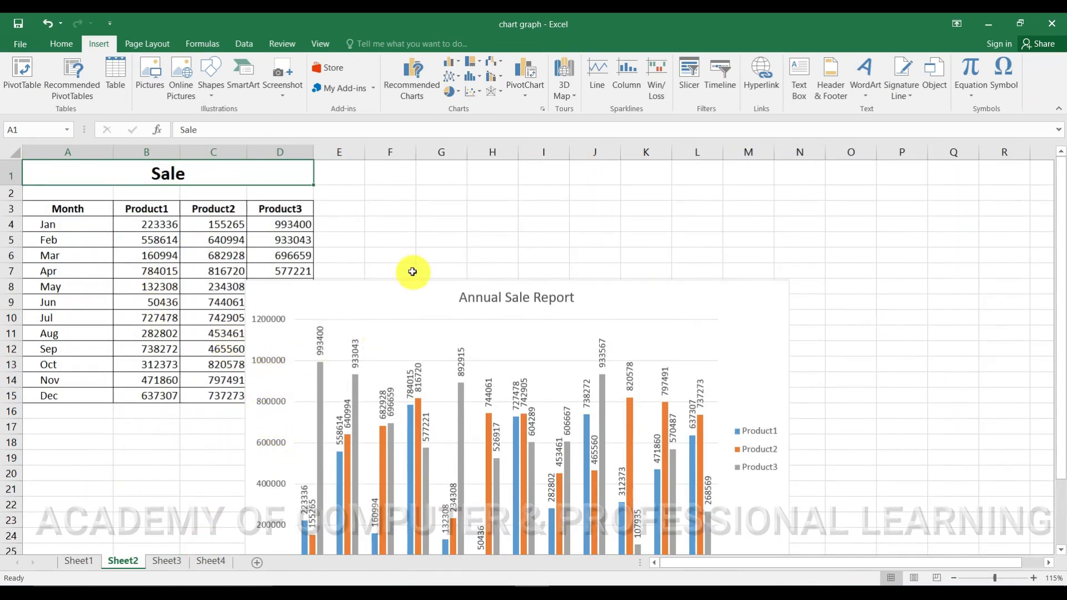
{"action": "key", "text": "alt"}
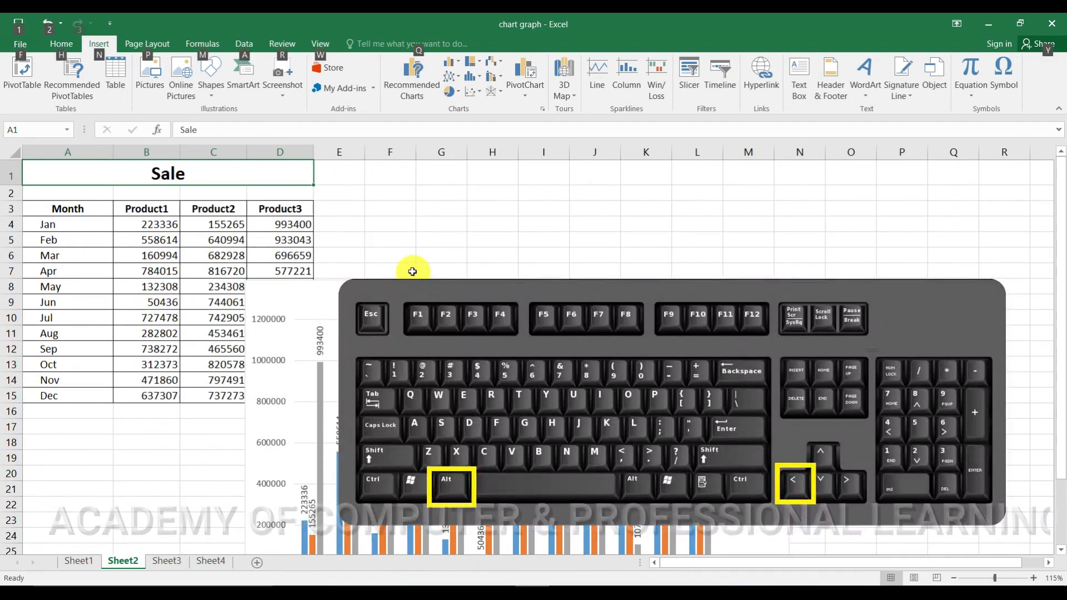
{"action": "key", "text": "alt+Left"}
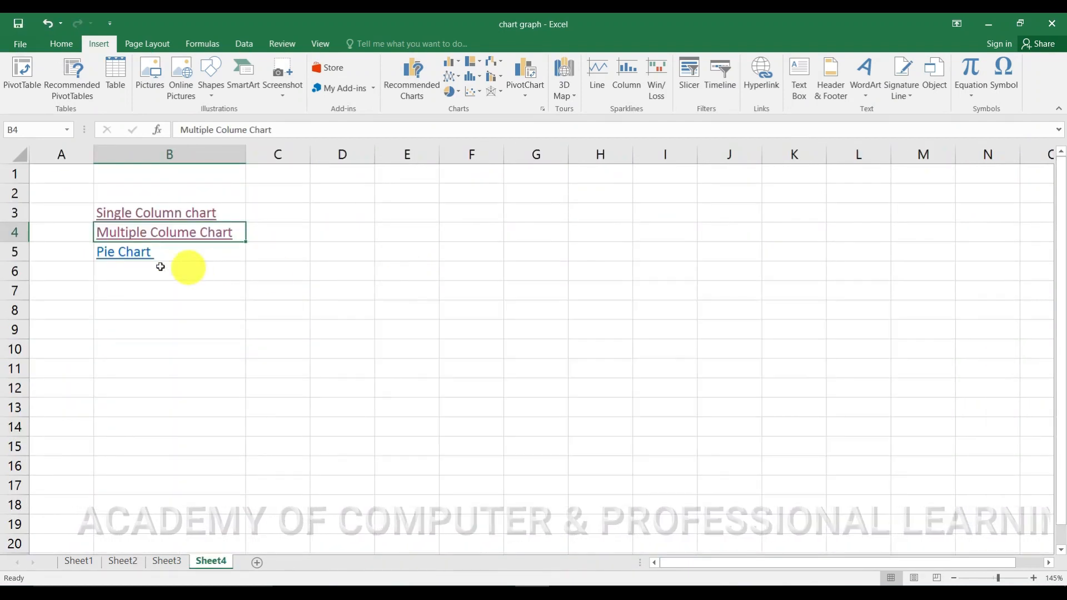
{"action": "left_click", "coordinate": [126, 255]}
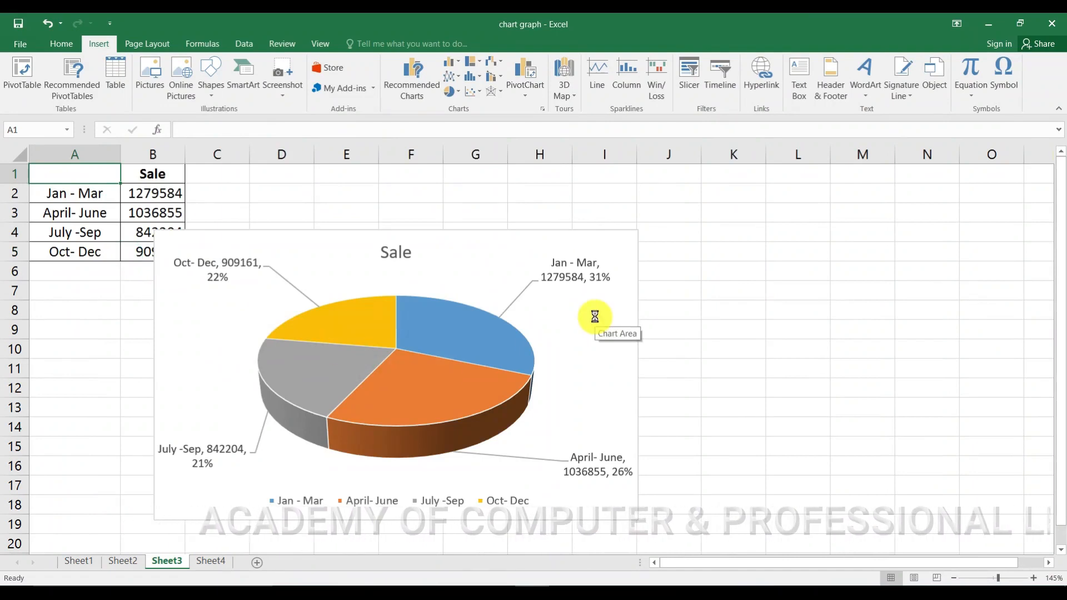
{"action": "key", "text": "alt+Left"}
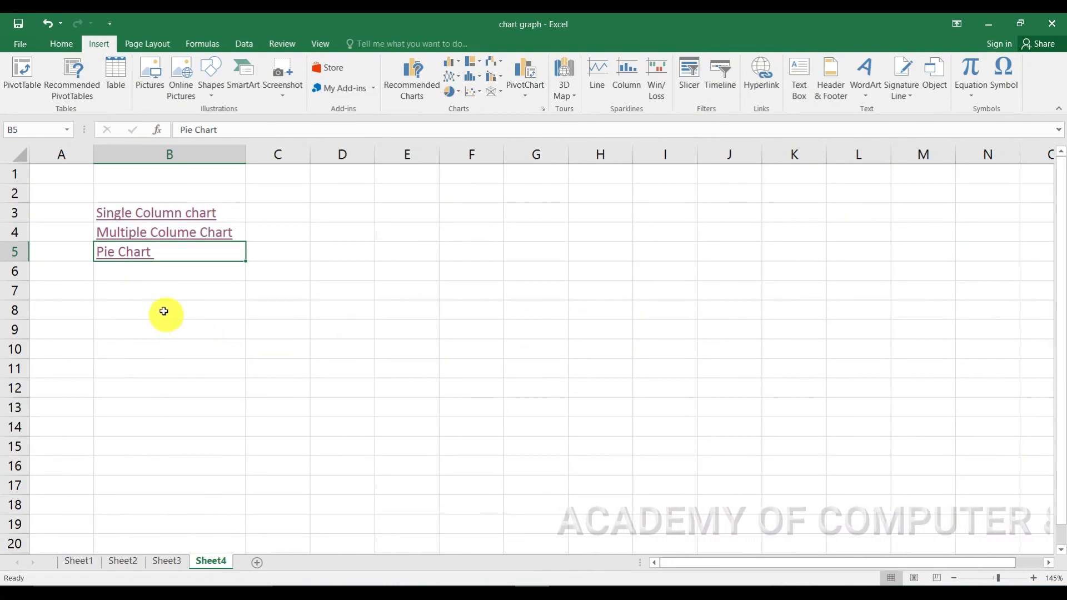
Enter "File No.1" in cell B7, below the chart list
{"action": "key", "text": "Down"}
{"action": "key", "text": "Down"}
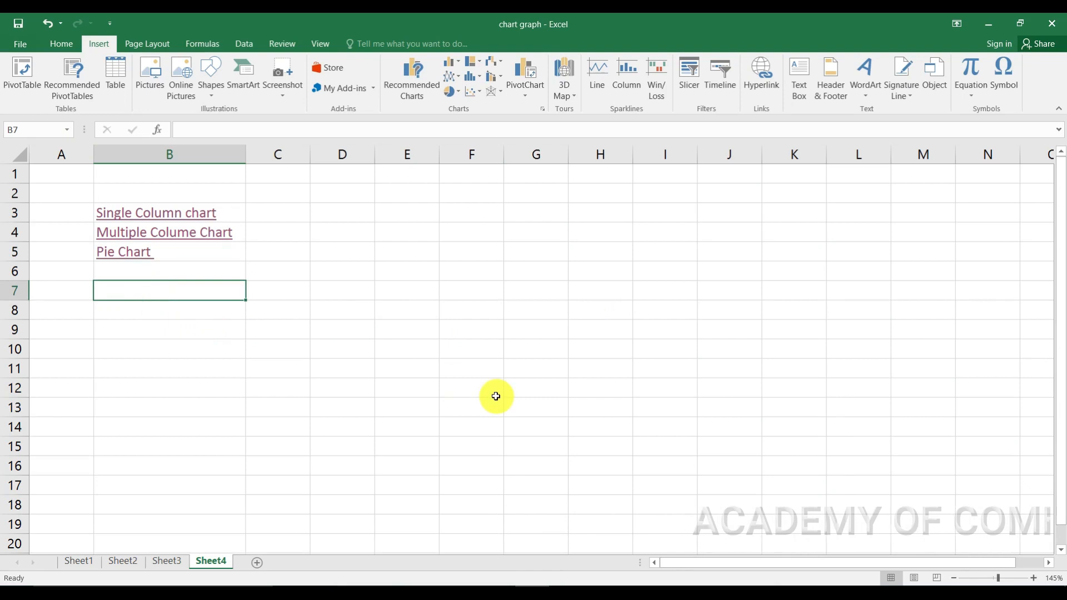
{"action": "type", "text": "File No."}
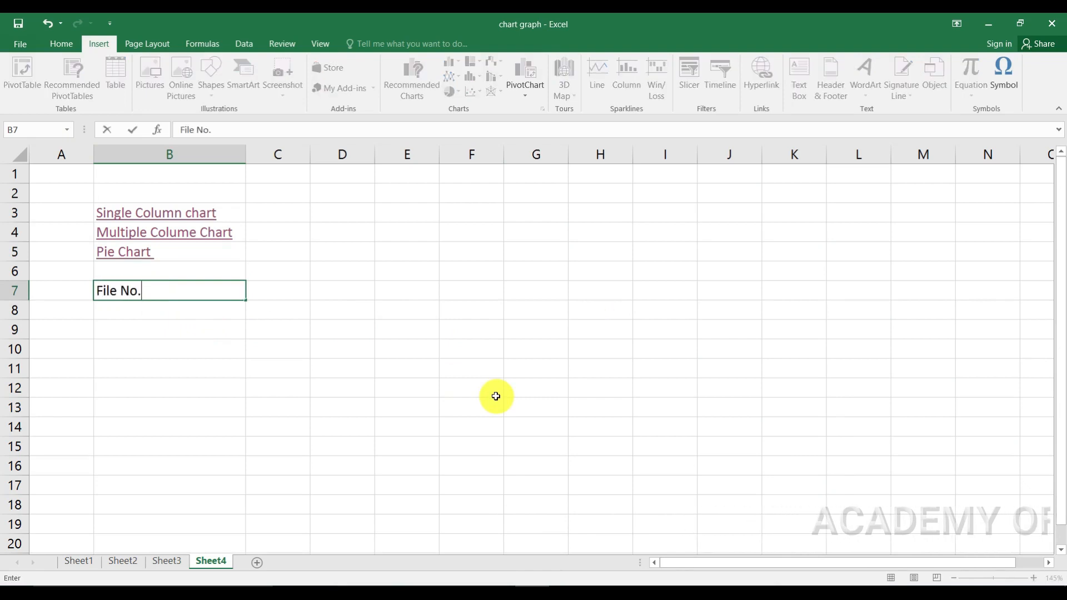
{"action": "type", "text": "1"}
{"action": "key", "text": "Return"}
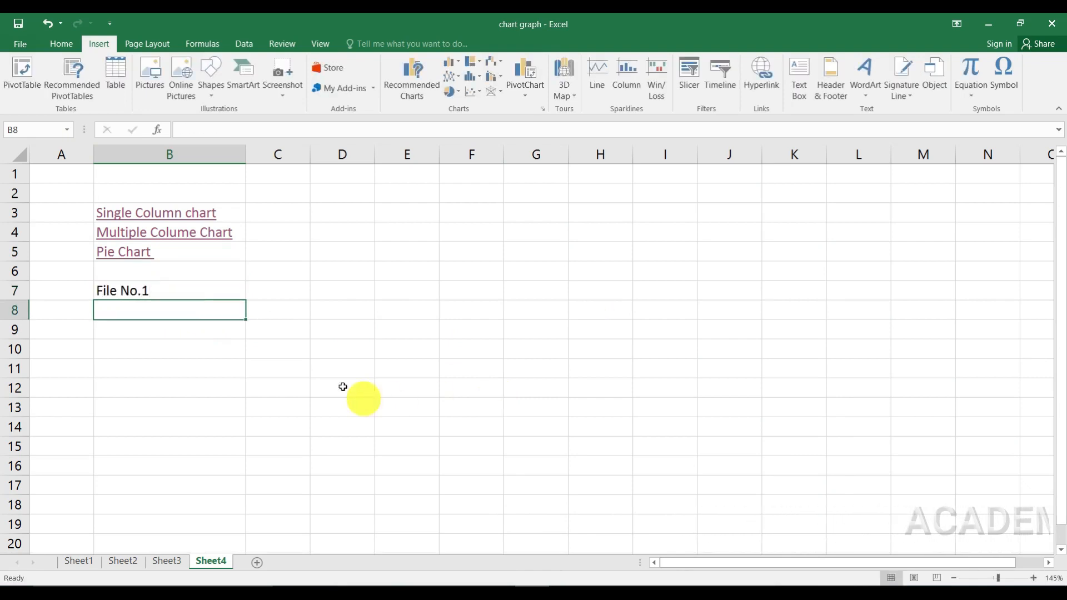
Hyperlink "File No.1" in B7 to the existing "bill format" workbook in the MS Excel folder
{"action": "left_click", "coordinate": [180, 295]}
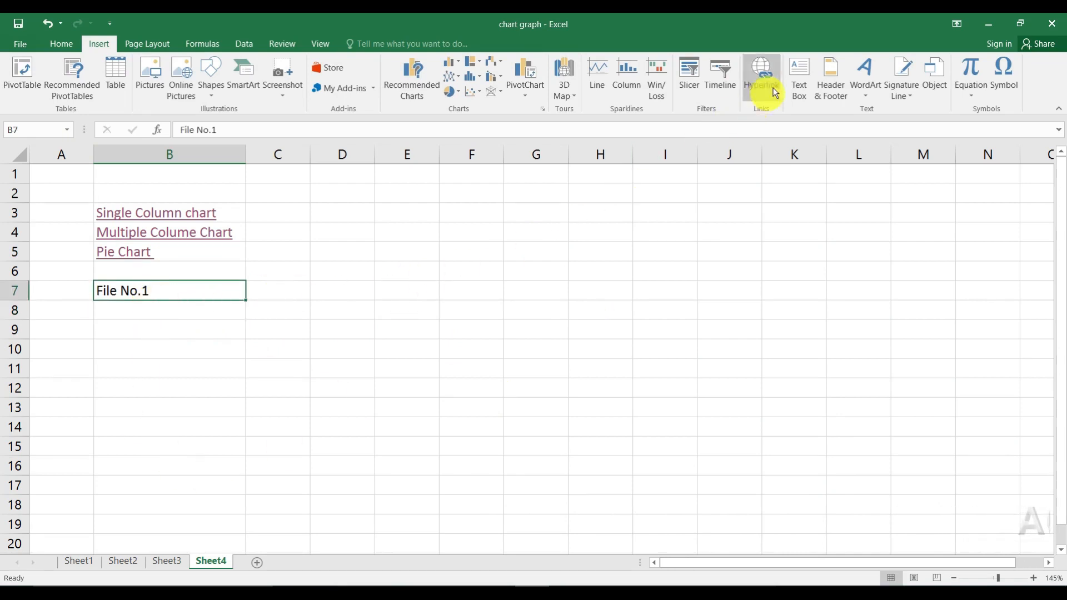
{"action": "left_click", "coordinate": [797, 78]}
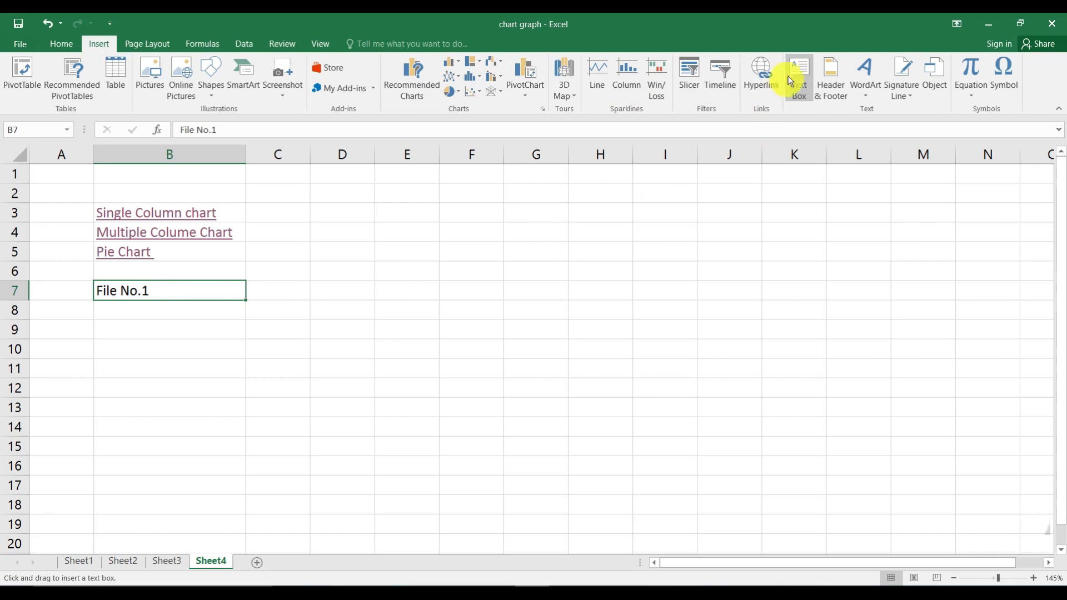
{"action": "left_click", "coordinate": [762, 80]}
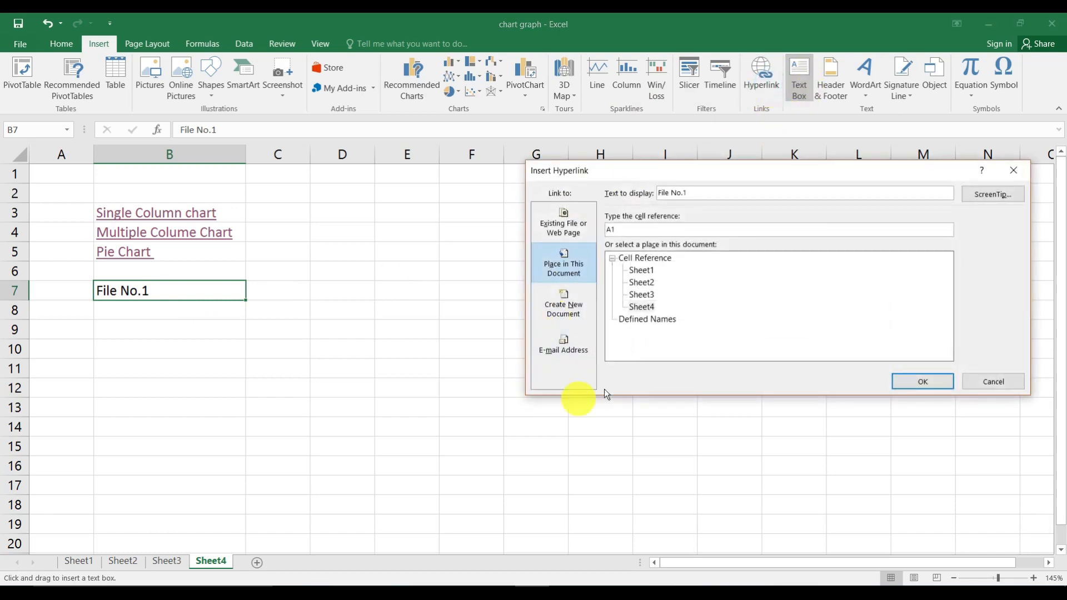
{"action": "left_click", "coordinate": [573, 222]}
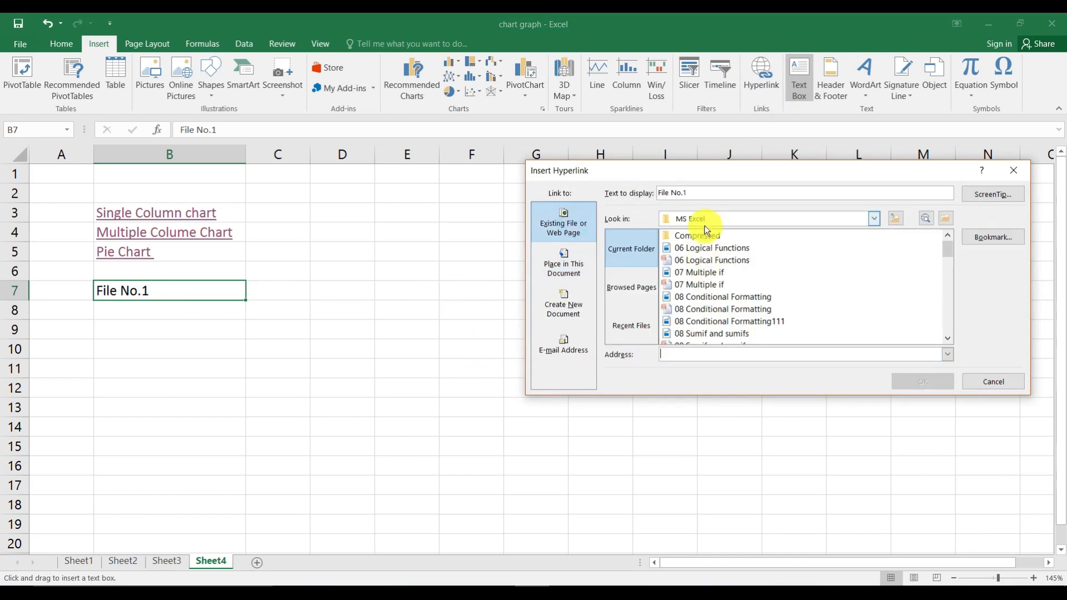
{"action": "left_click_drag", "start_coordinate": [950, 252], "coordinate": [942, 281]}
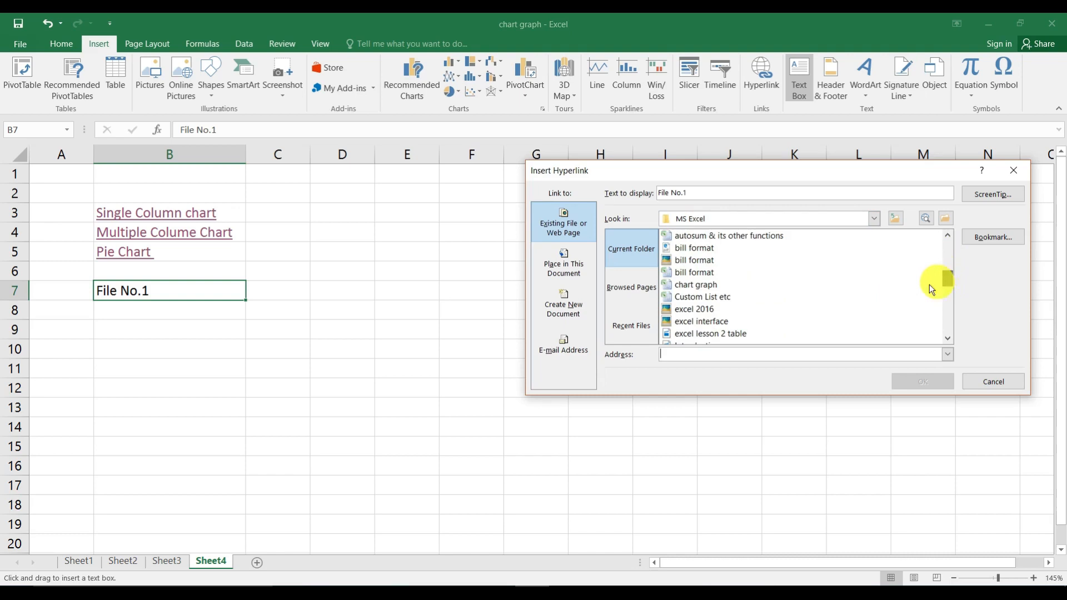
{"action": "left_click", "coordinate": [692, 272]}
{"action": "left_click", "coordinate": [928, 383]}
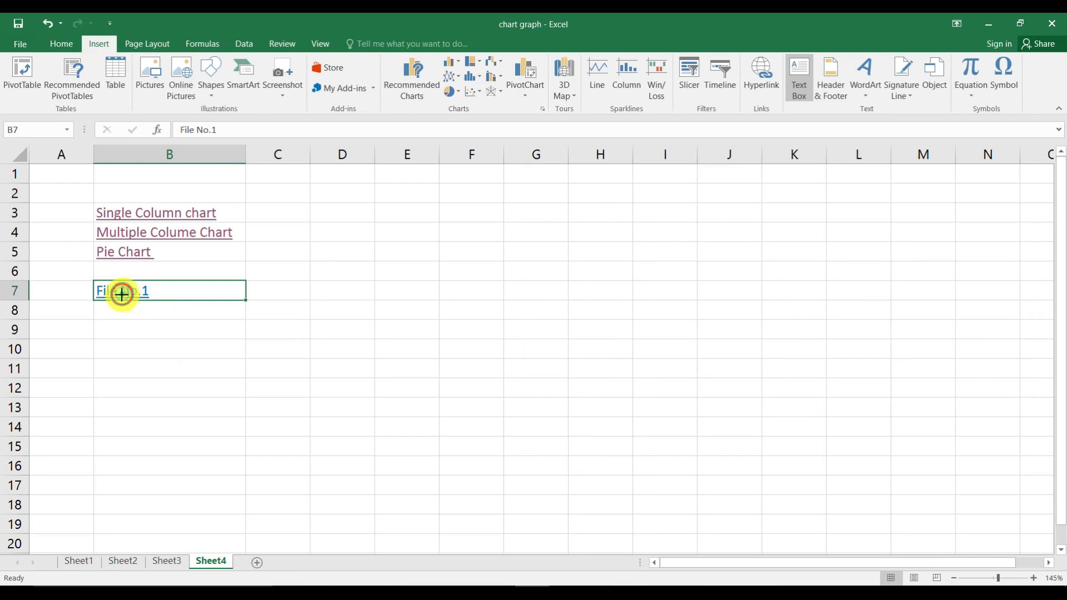
Follow the "File No.1" hyperlink to test it, and go back to Sheet4 of the chart graph workbook
{"action": "left_click", "coordinate": [123, 293]}
{"action": "left_click", "coordinate": [195, 333]}
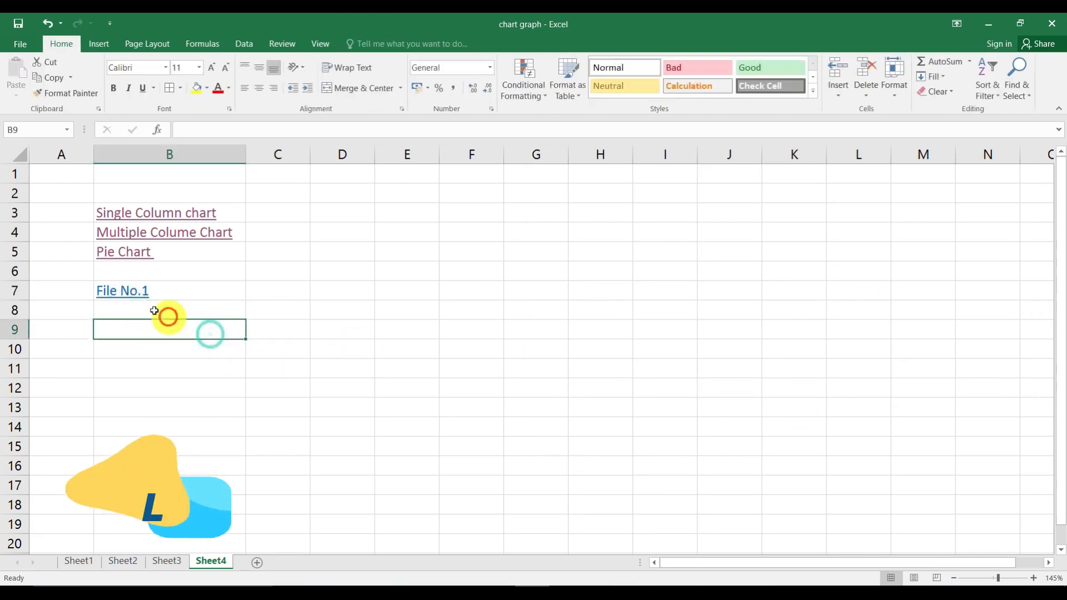
{"action": "left_click", "coordinate": [111, 295]}
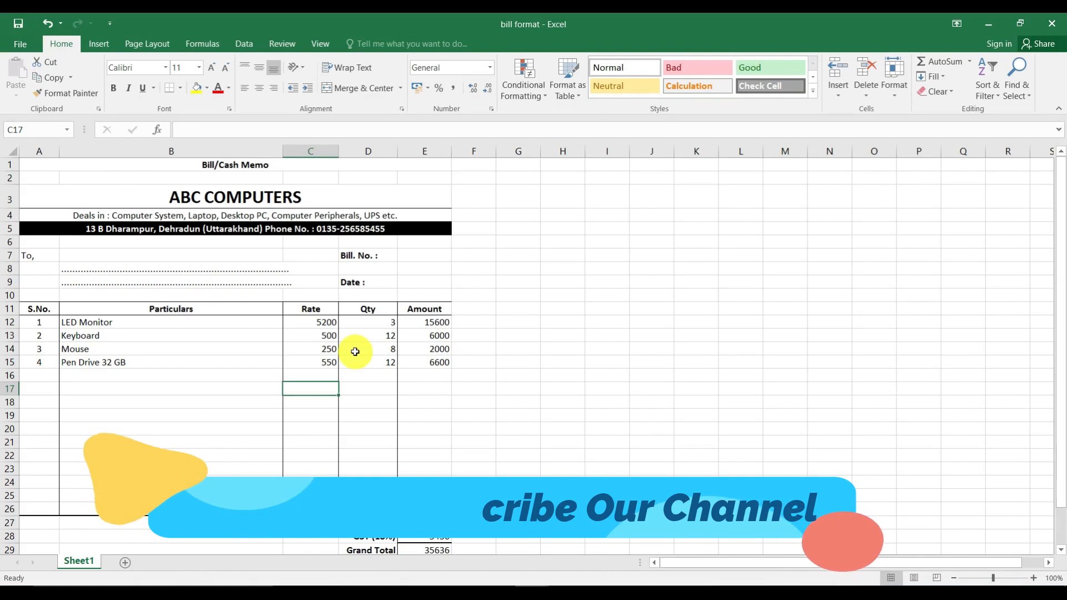
{"action": "key", "text": "alt+Left"}
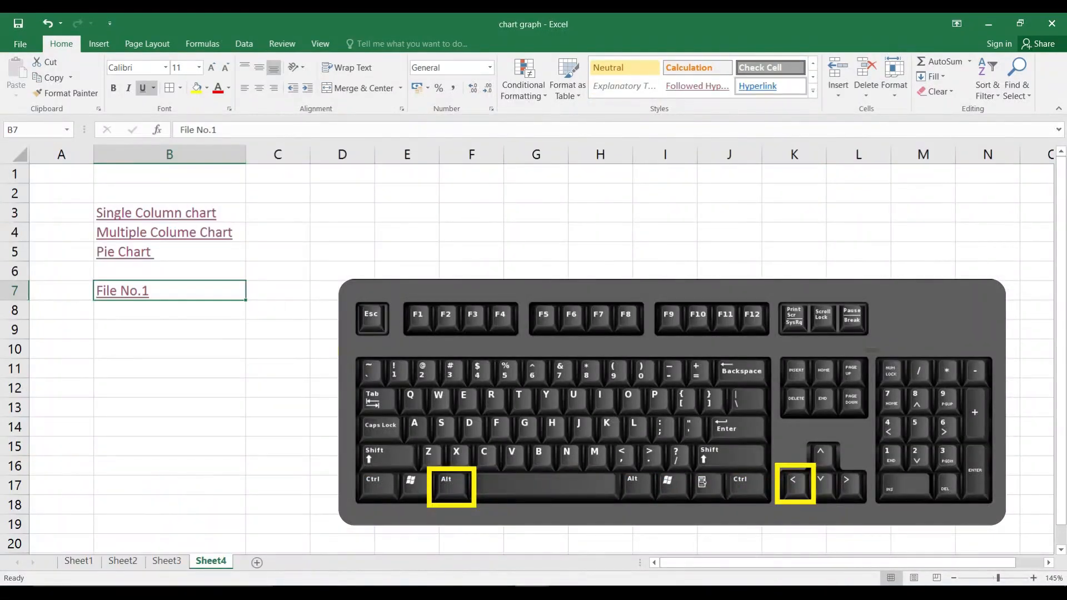
{"action": "left_click", "coordinate": [162, 383]}
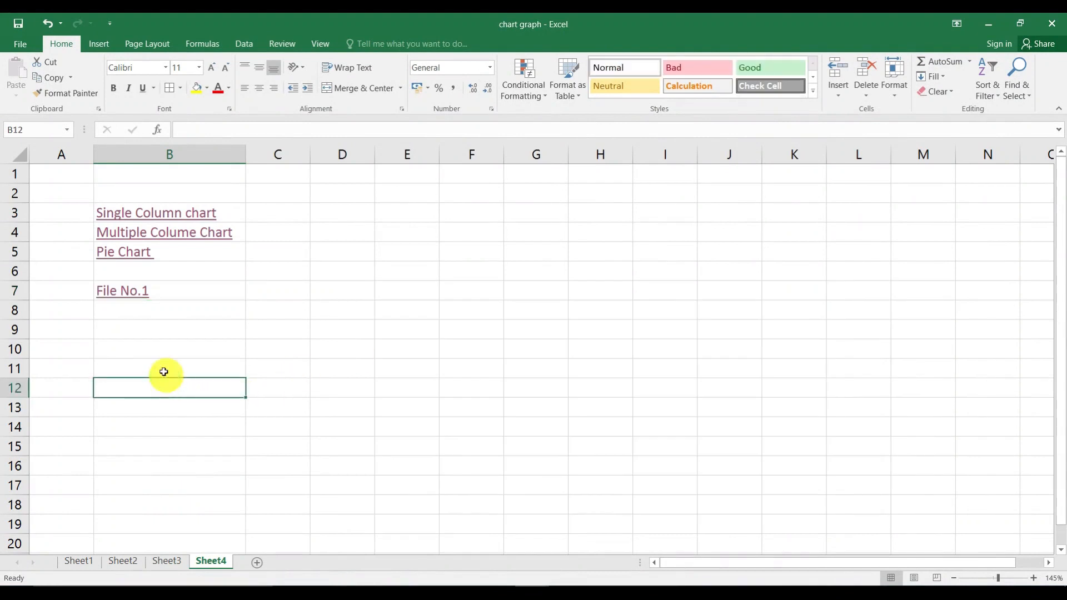
Enter "Pic 1" in cell B9 and "Pic 2" in B10
{"action": "left_click", "coordinate": [168, 333]}
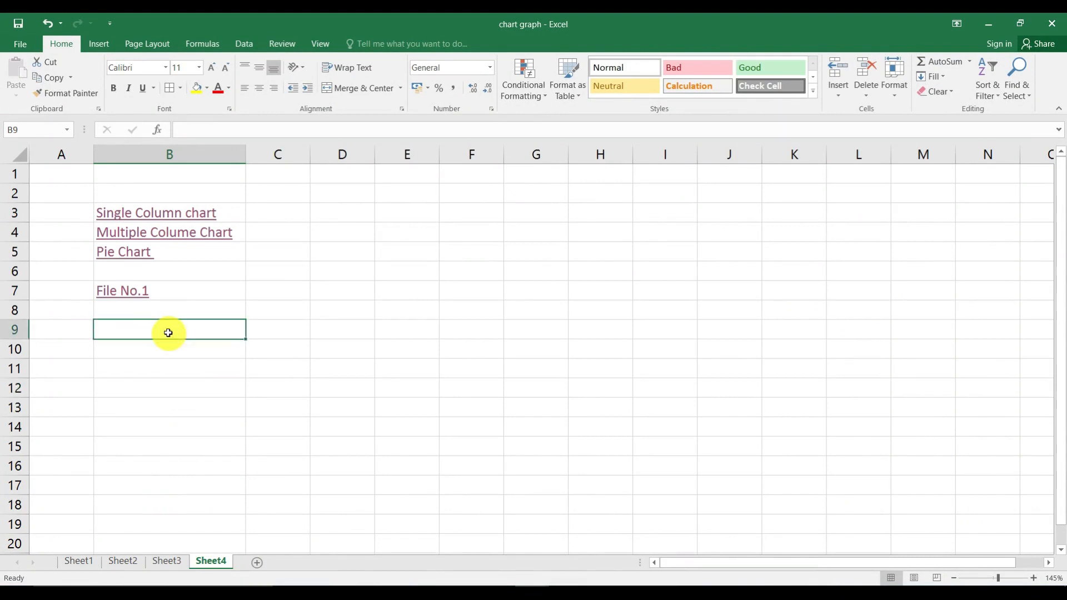
{"action": "type", "text": "P"}
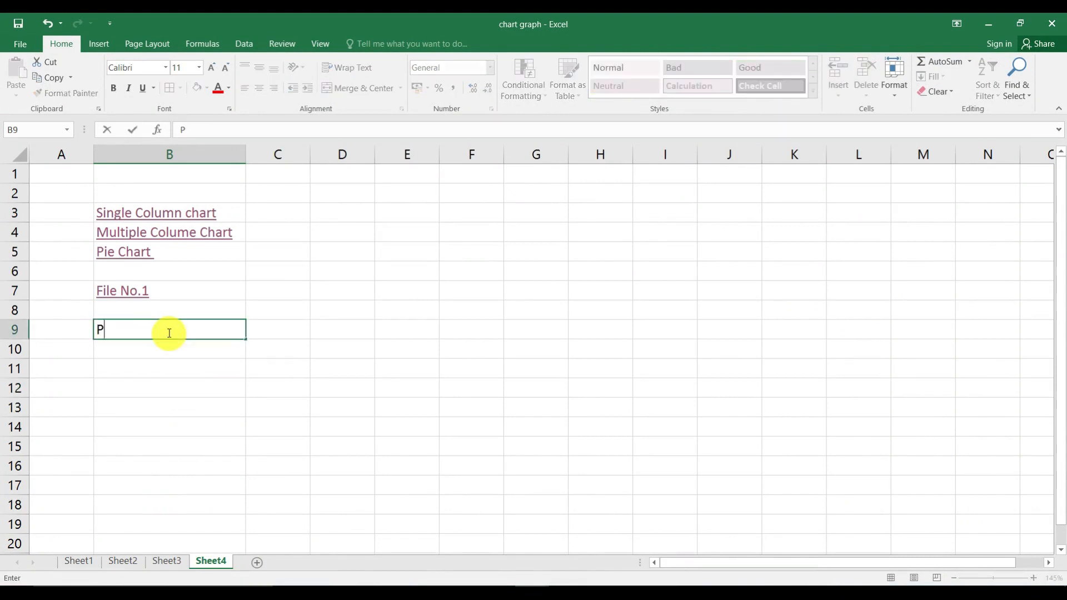
{"action": "type", "text": "ic 1"}
{"action": "key", "text": "Return"}
{"action": "type", "text": "Pic 2"}
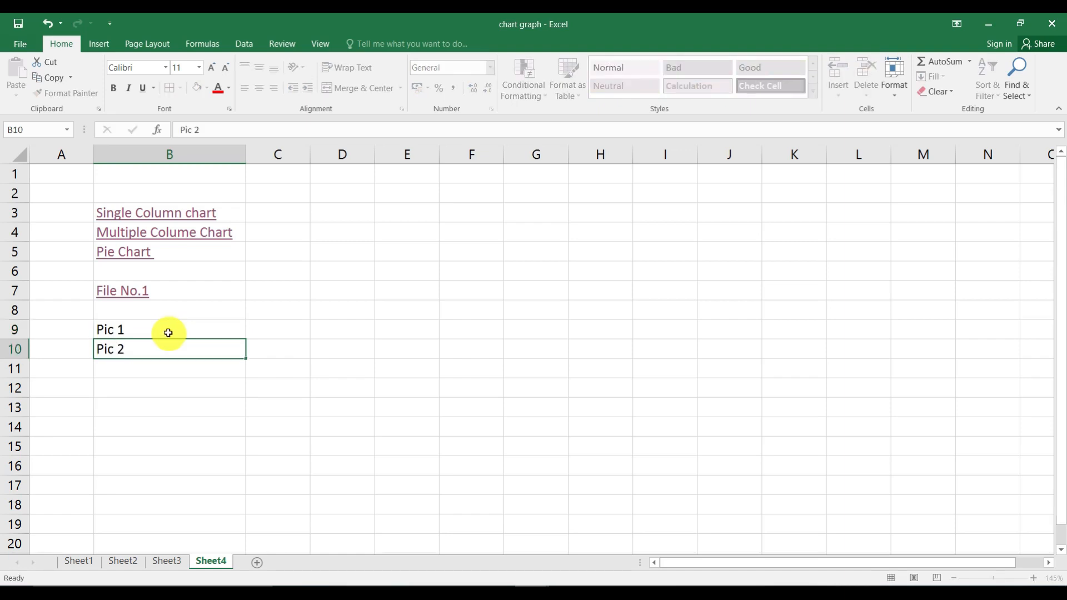
{"action": "key", "text": "Return"}
Hyperlink "Pic 1" in B9 to the picture 03_2 in the Wallpapers folder on New Volume (F:), and close the photo viewer after testing the link
{"action": "left_click", "coordinate": [168, 333]}
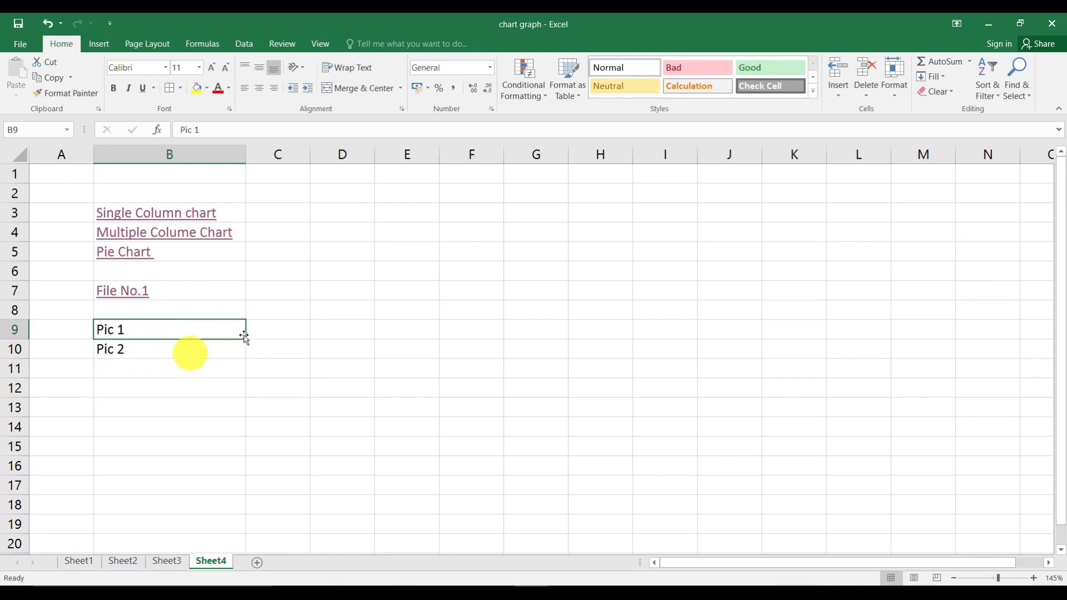
{"action": "left_click", "coordinate": [106, 49]}
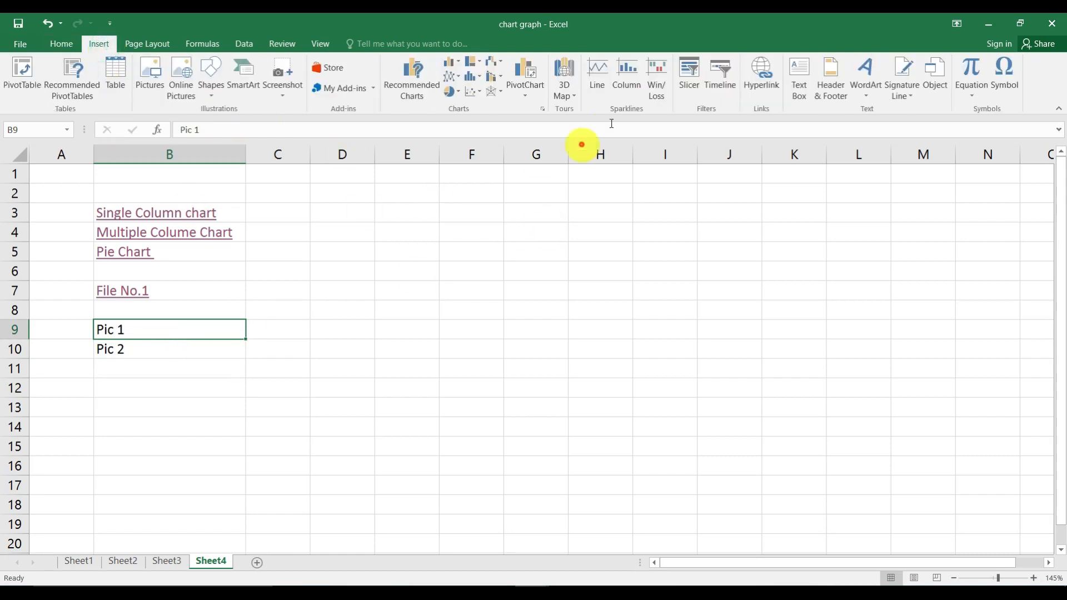
{"action": "left_click", "coordinate": [764, 71]}
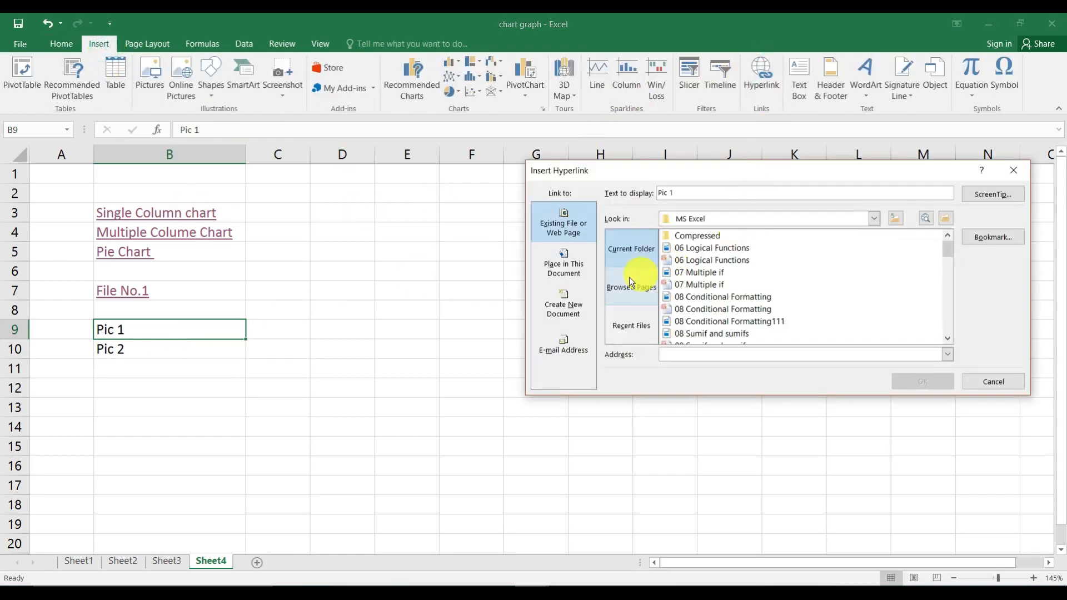
{"action": "left_click", "coordinate": [722, 219]}
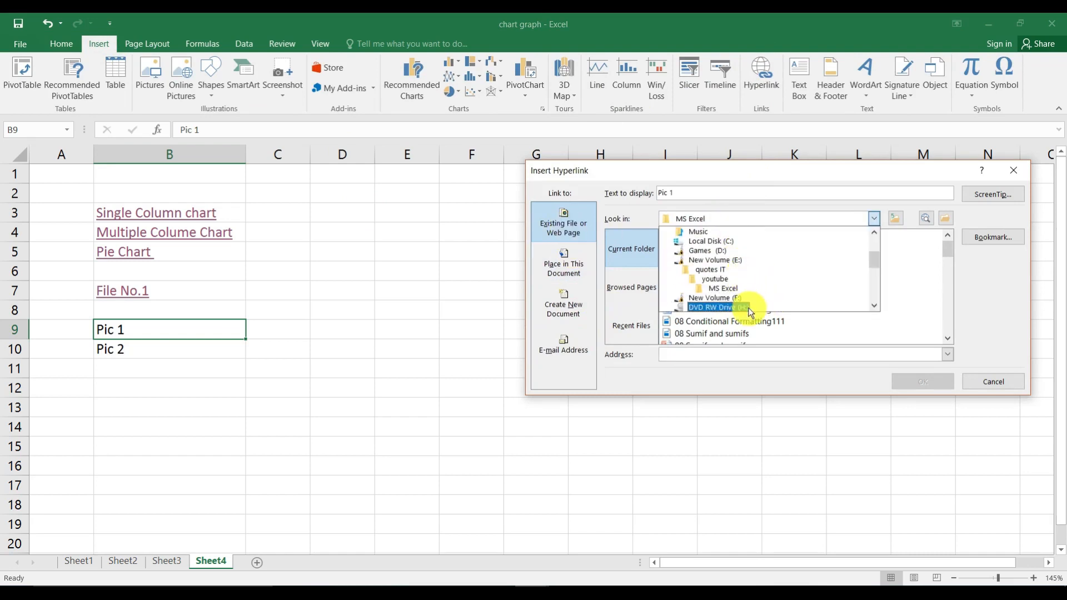
{"action": "left_click", "coordinate": [717, 298]}
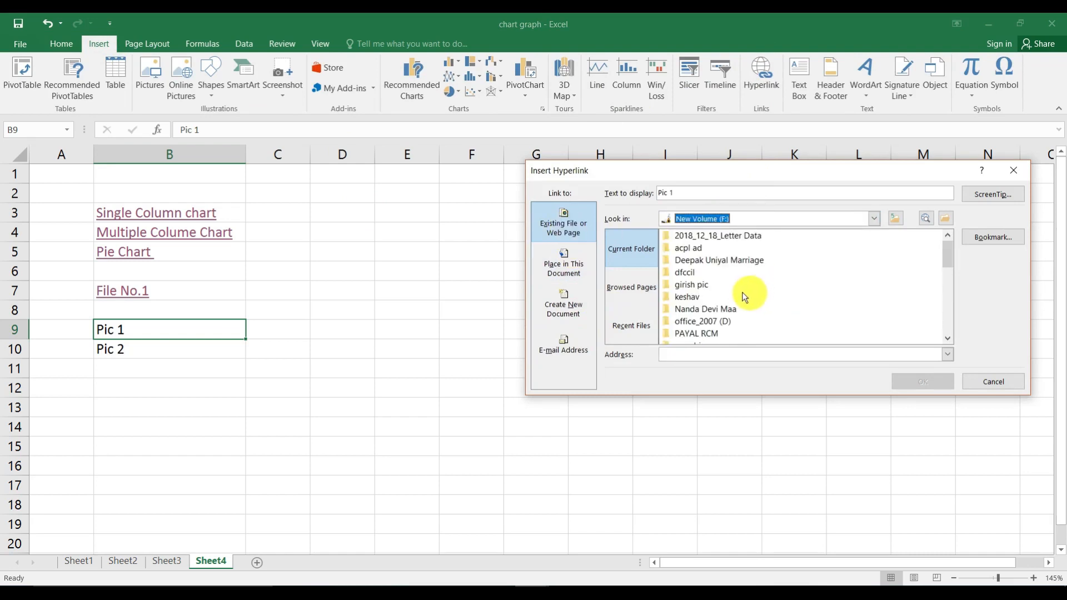
{"action": "left_click", "coordinate": [695, 297]}
{"action": "scroll", "coordinate": [698, 297], "scroll_direction": "down", "scroll_amount": 8}
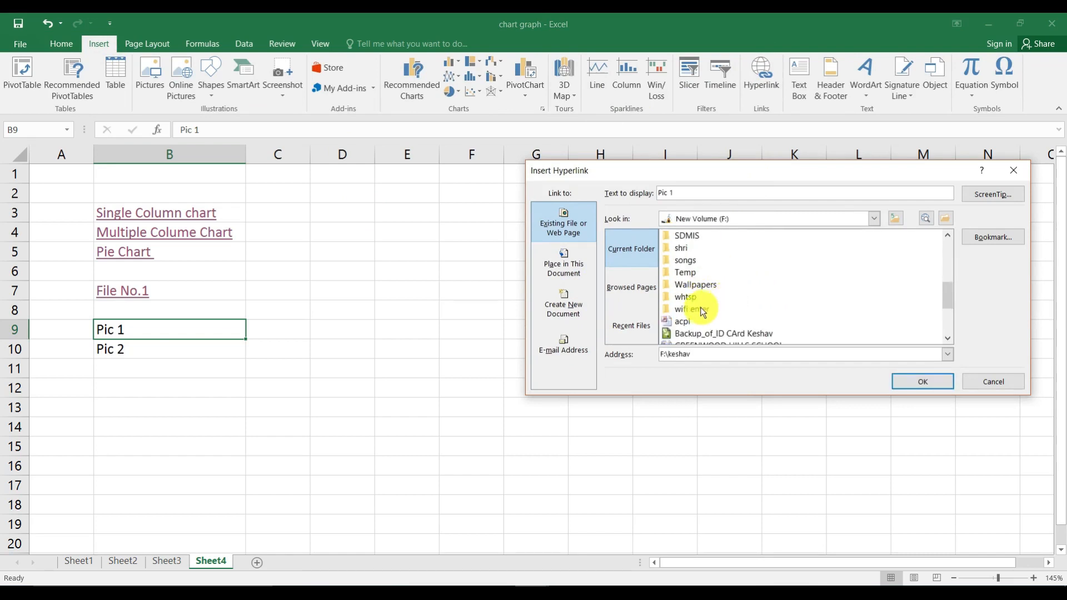
{"action": "double_click", "coordinate": [697, 286]}
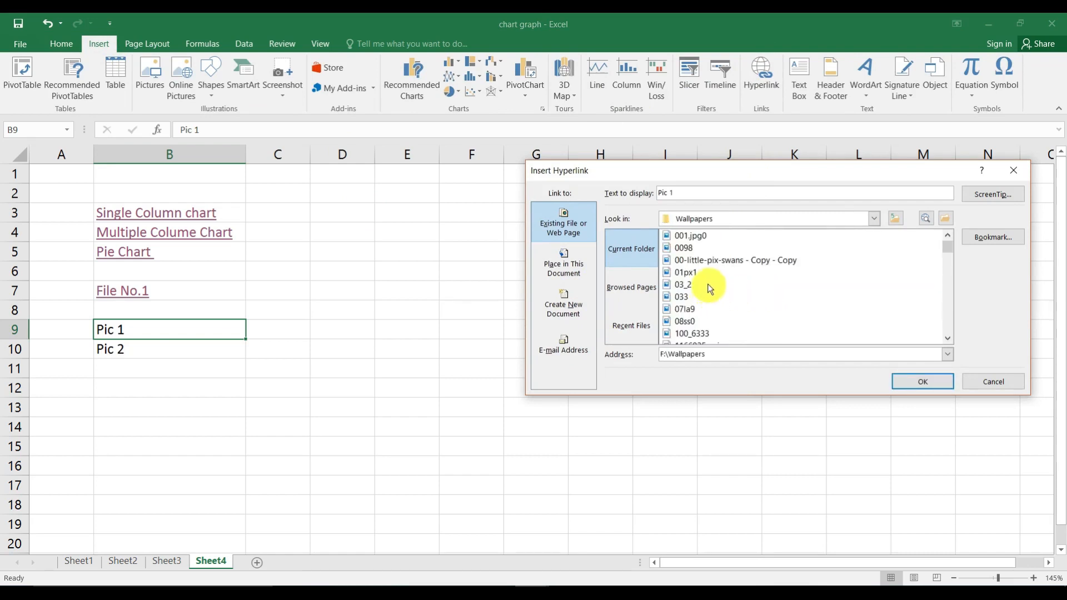
{"action": "left_click", "coordinate": [682, 285]}
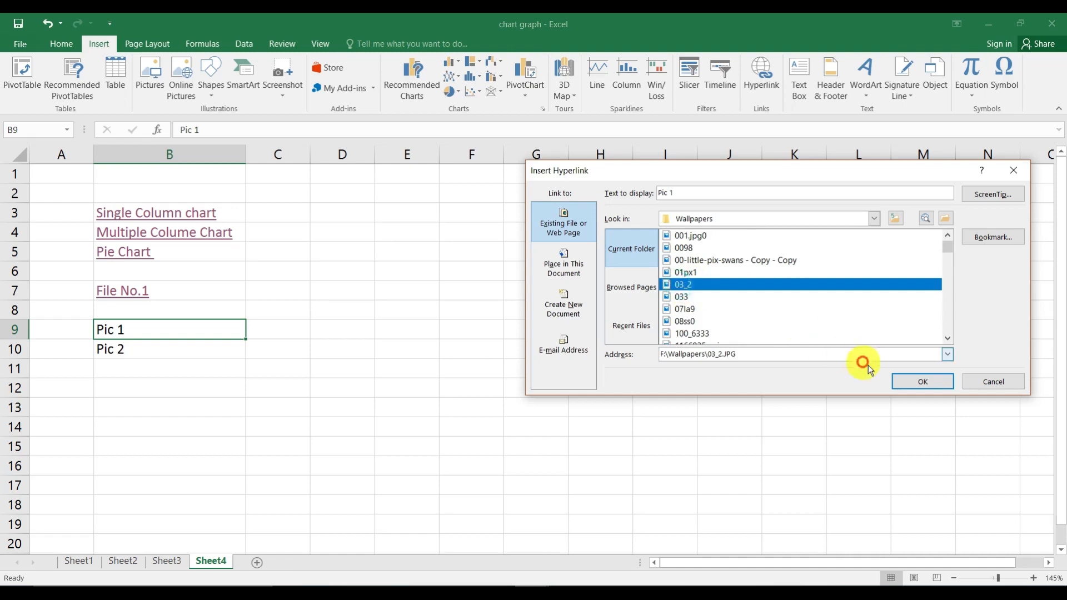
{"action": "left_click", "coordinate": [909, 382]}
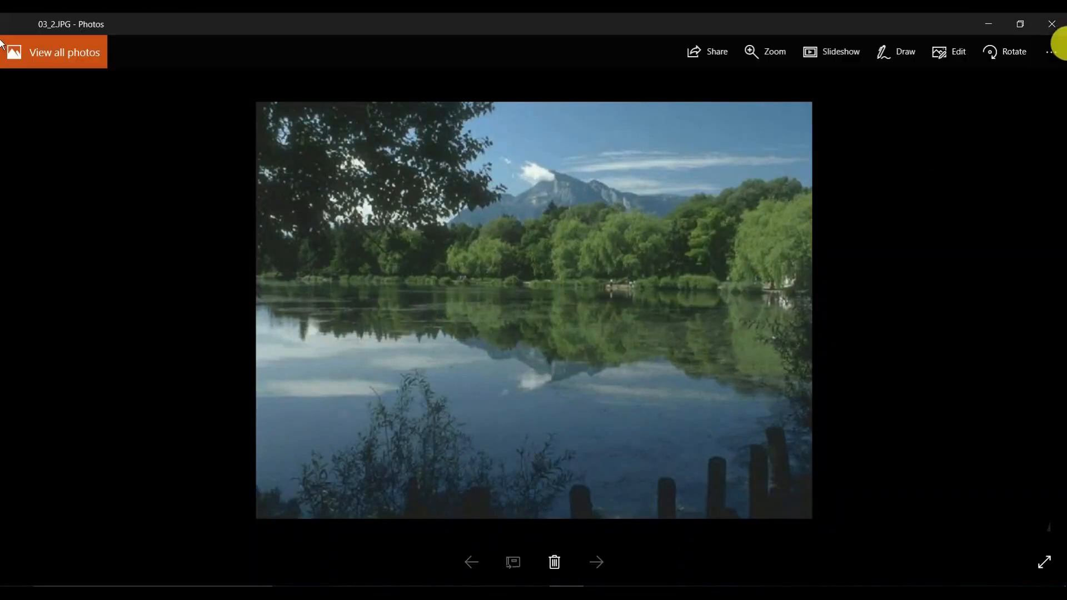
{"action": "left_click", "coordinate": [1059, 33]}
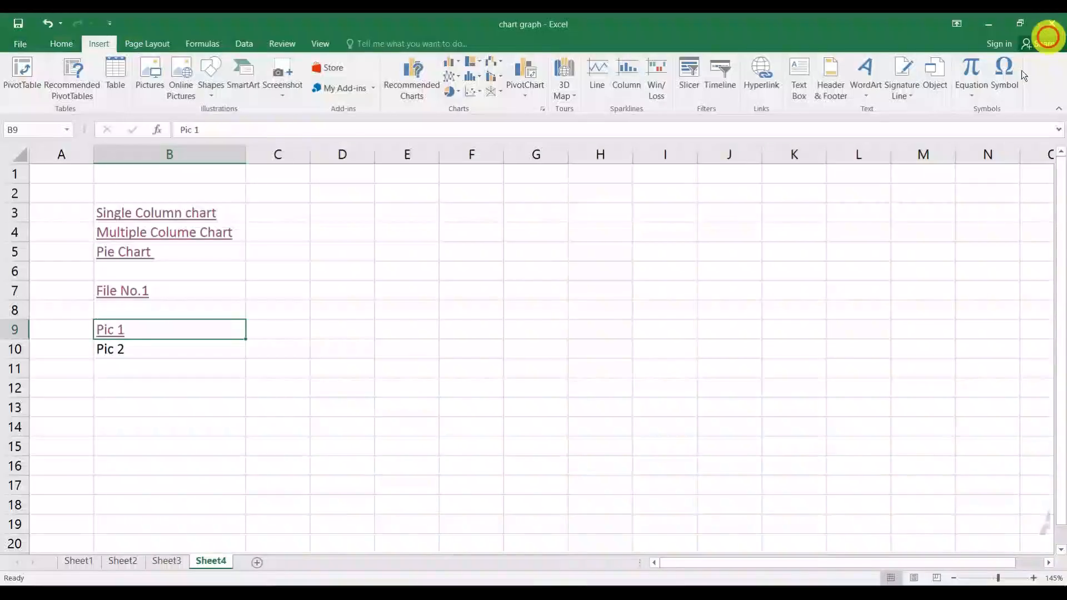
Enter "My Video" in cell B12, below the picture entries
{"action": "left_click", "coordinate": [187, 389]}
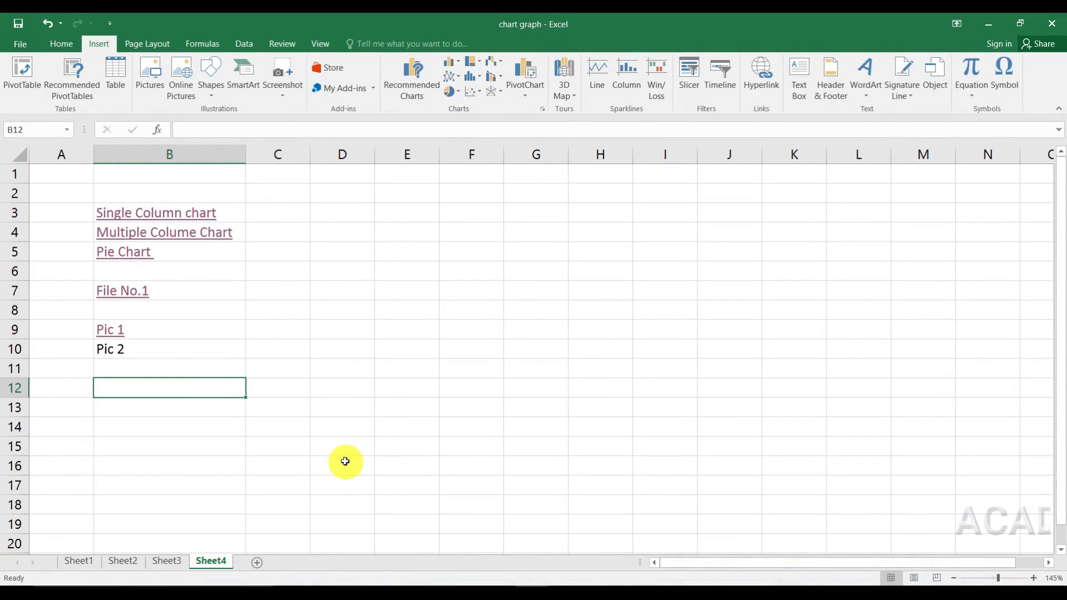
{"action": "type", "text": "Vid"}
{"action": "key", "text": "Escape"}
{"action": "type", "text": "M"}
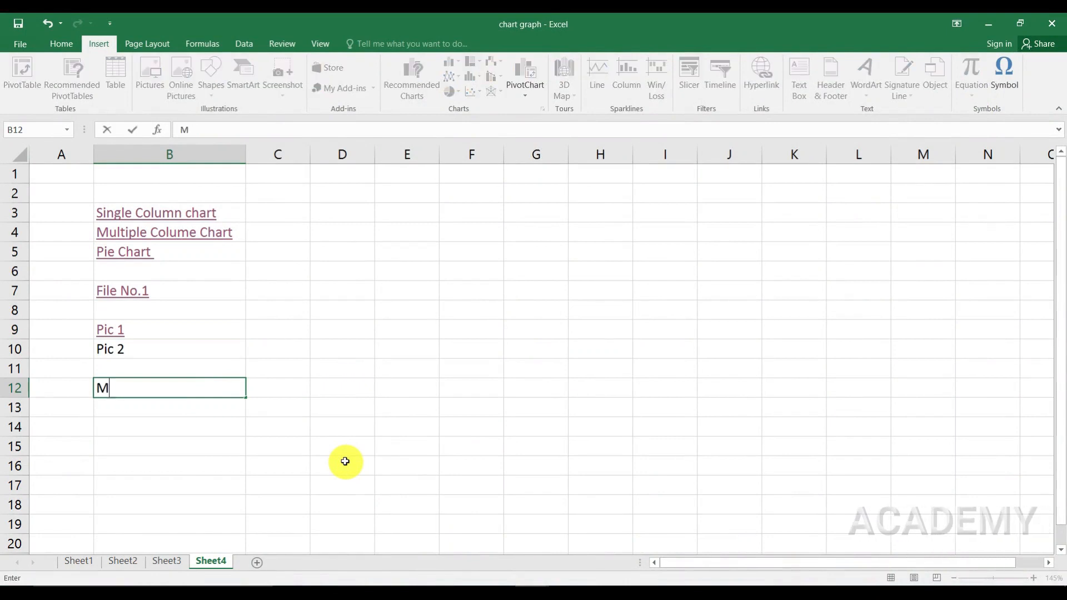
{"action": "type", "text": "y Video"}
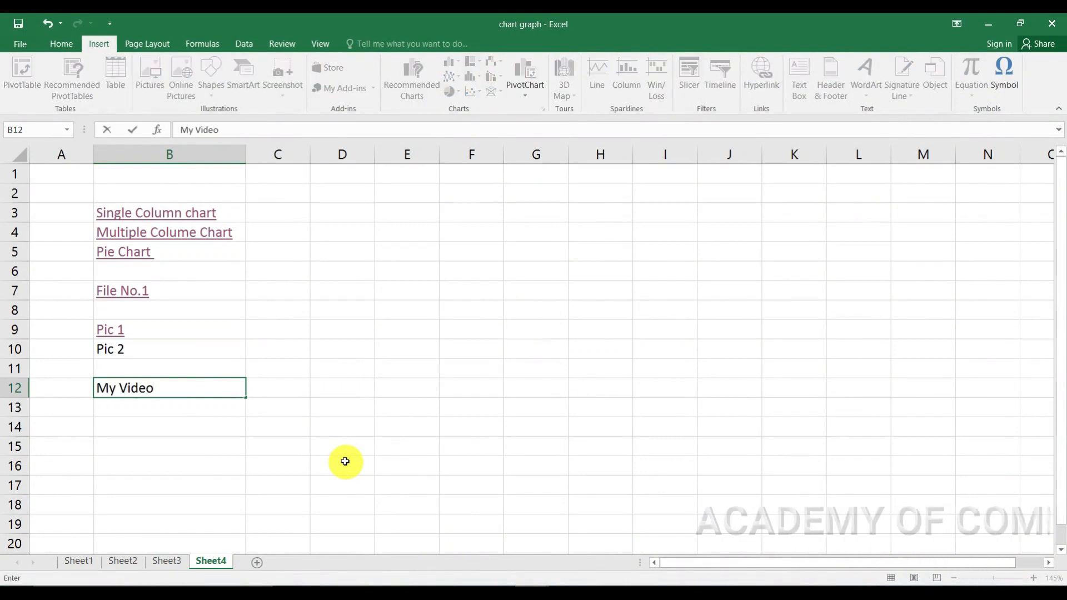
{"action": "key", "text": "Return"}
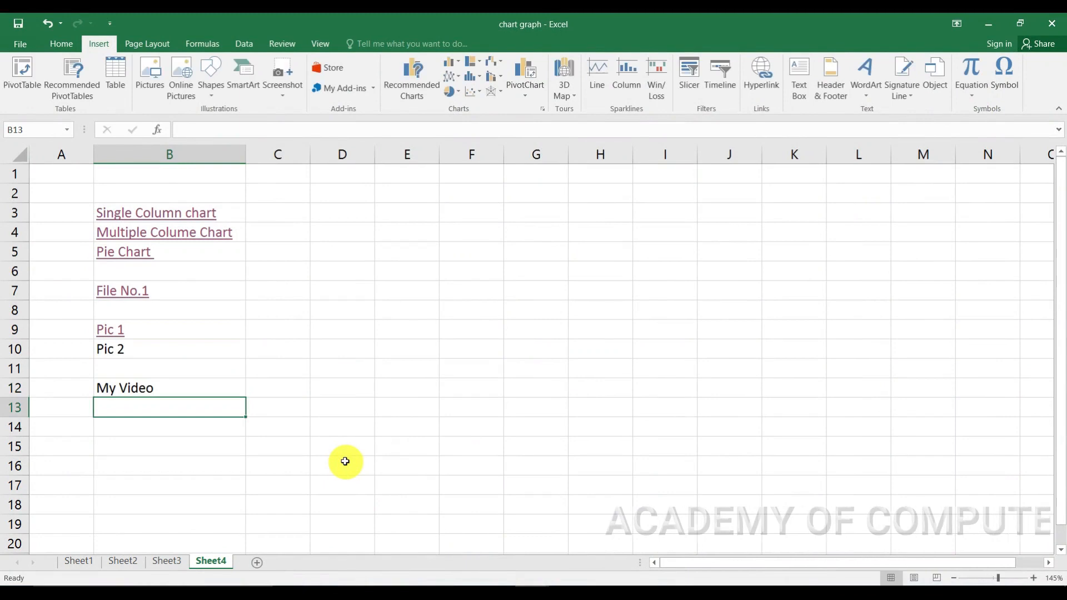
Hyperlink "My Video" in B12 to the existing file "video (1)" in the Video folder on New Volume (E:)
{"action": "left_click", "coordinate": [169, 389]}
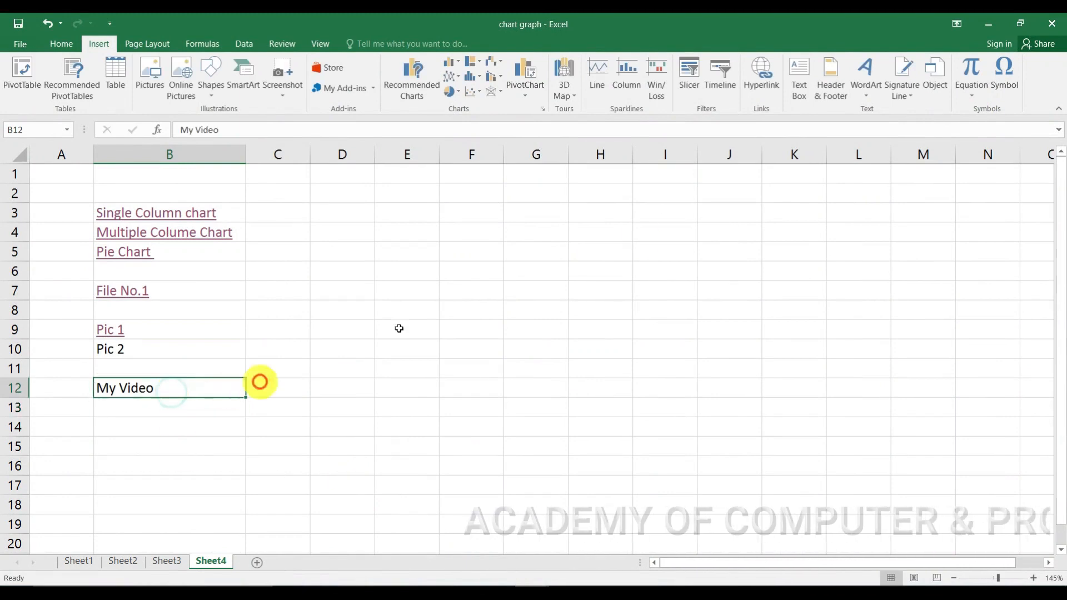
{"action": "left_click", "coordinate": [756, 80]}
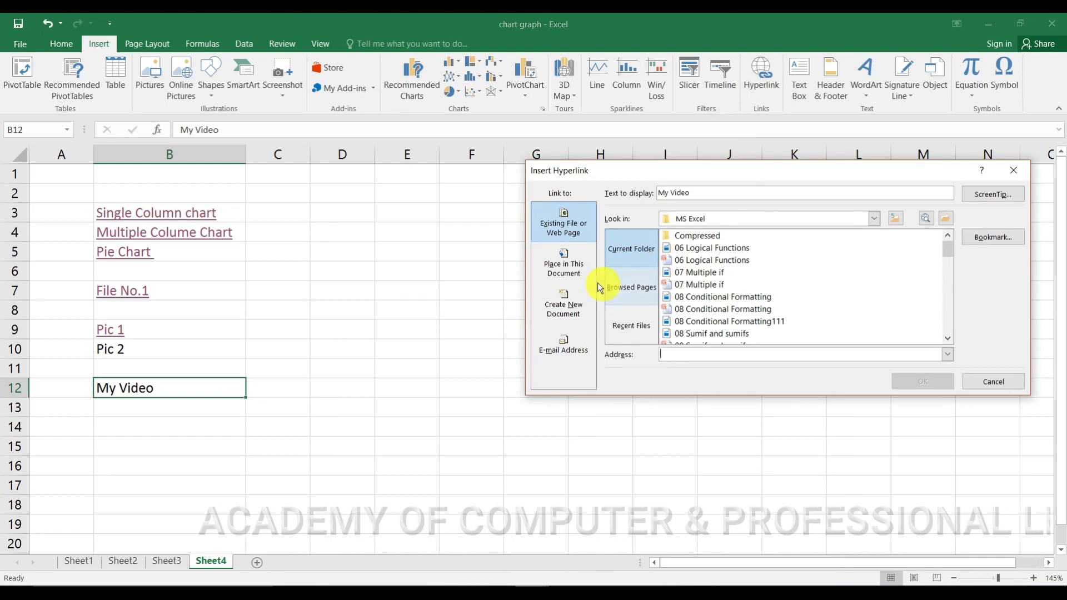
{"action": "left_click", "coordinate": [713, 220]}
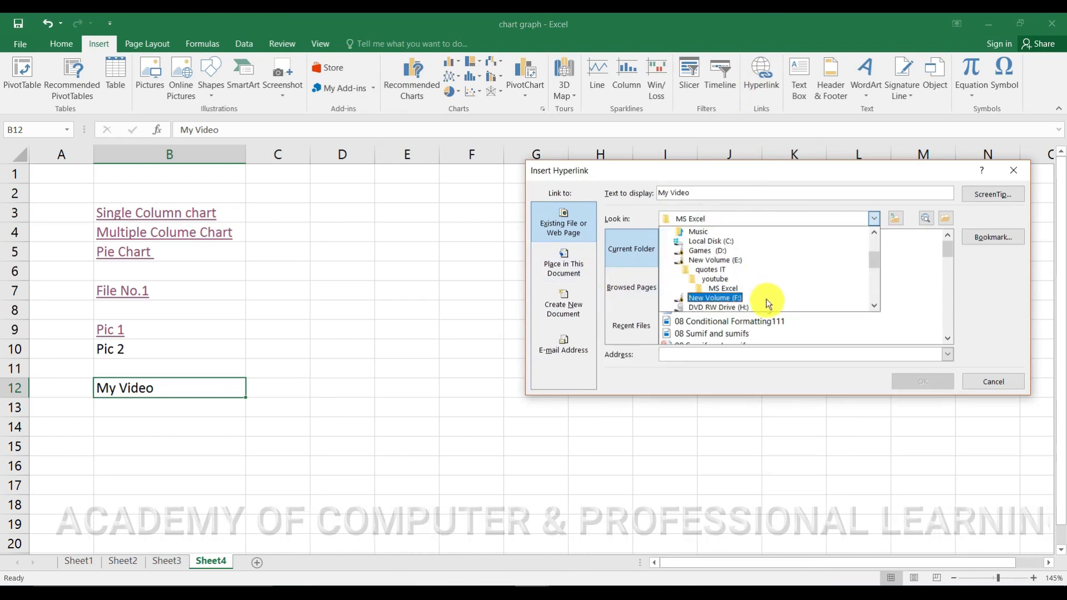
{"action": "left_click", "coordinate": [767, 299]}
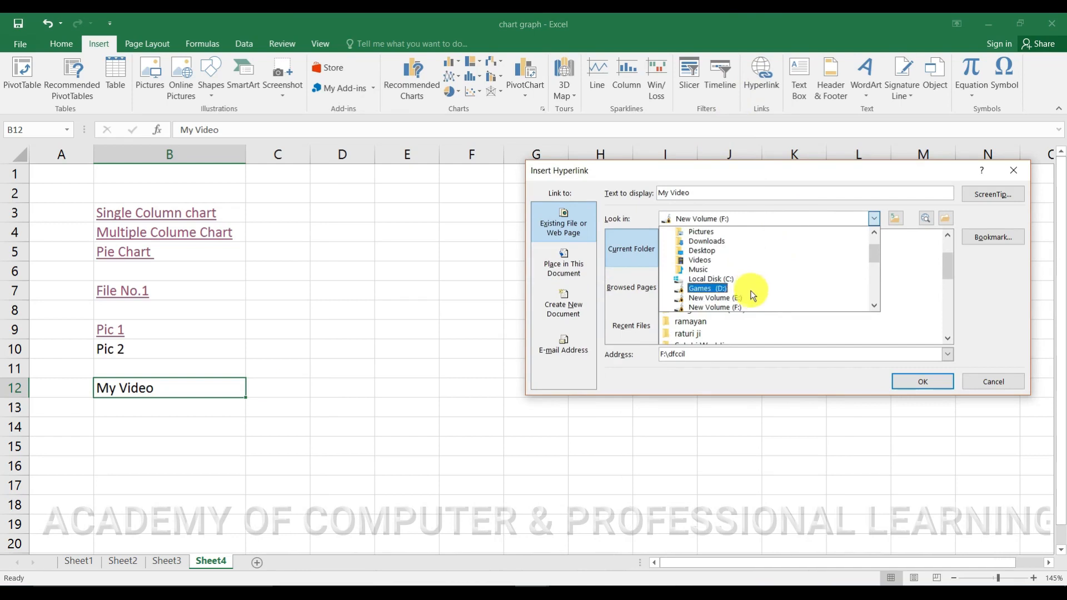
{"action": "left_click", "coordinate": [753, 298]}
{"action": "left_click", "coordinate": [716, 270]}
{"action": "scroll", "coordinate": [720, 270], "scroll_direction": "down", "scroll_amount": 3}
{"action": "scroll", "coordinate": [721, 270], "scroll_direction": "down", "scroll_amount": 3}
{"action": "scroll", "coordinate": [726, 278], "scroll_direction": "down", "scroll_amount": 1}
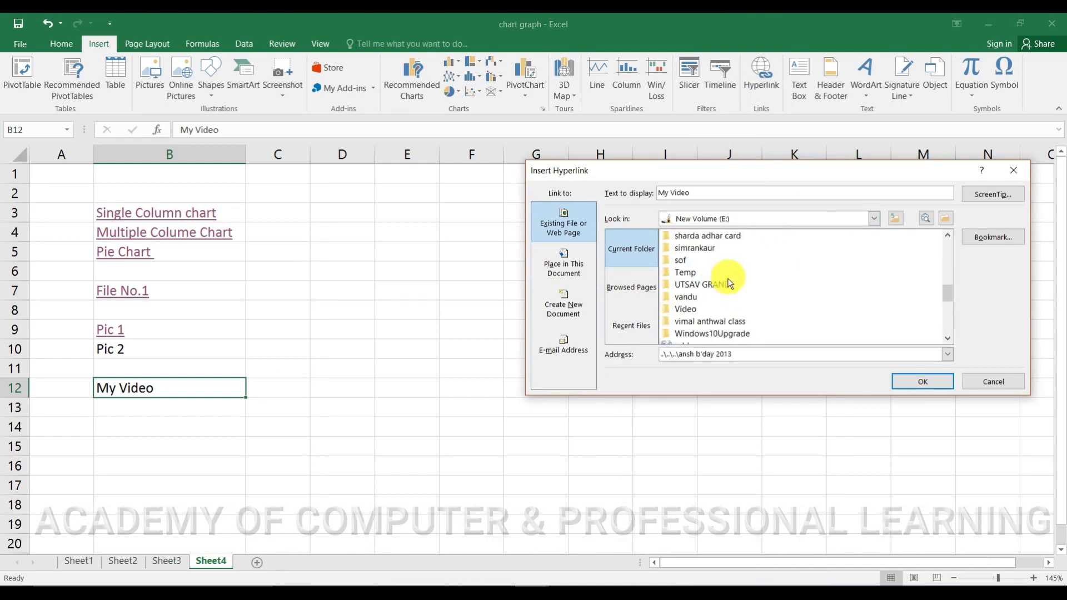
{"action": "double_click", "coordinate": [685, 309]}
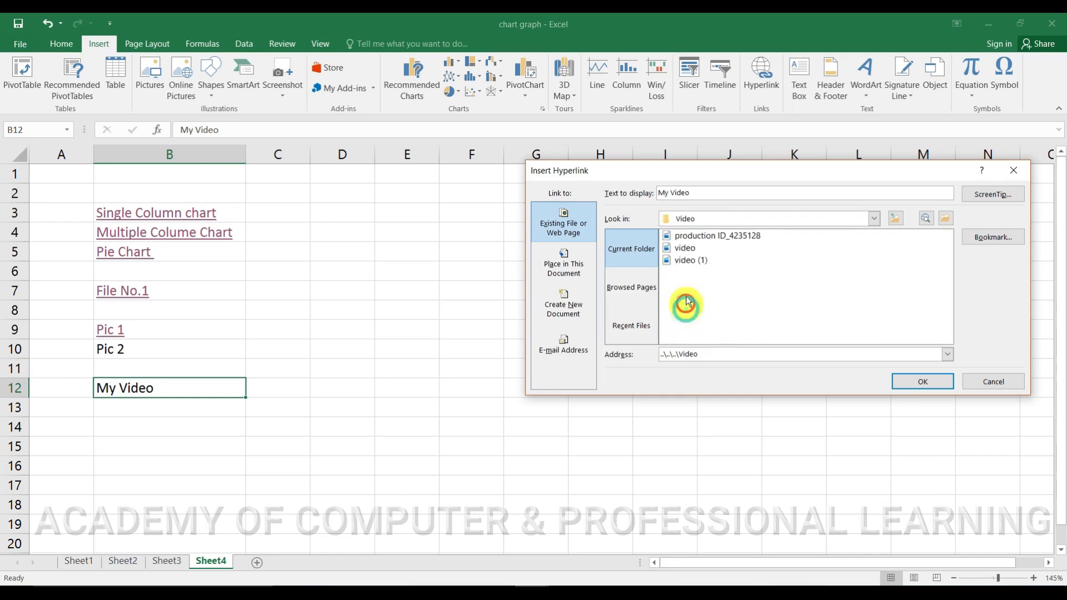
{"action": "left_click", "coordinate": [700, 261]}
{"action": "left_click", "coordinate": [924, 381]}
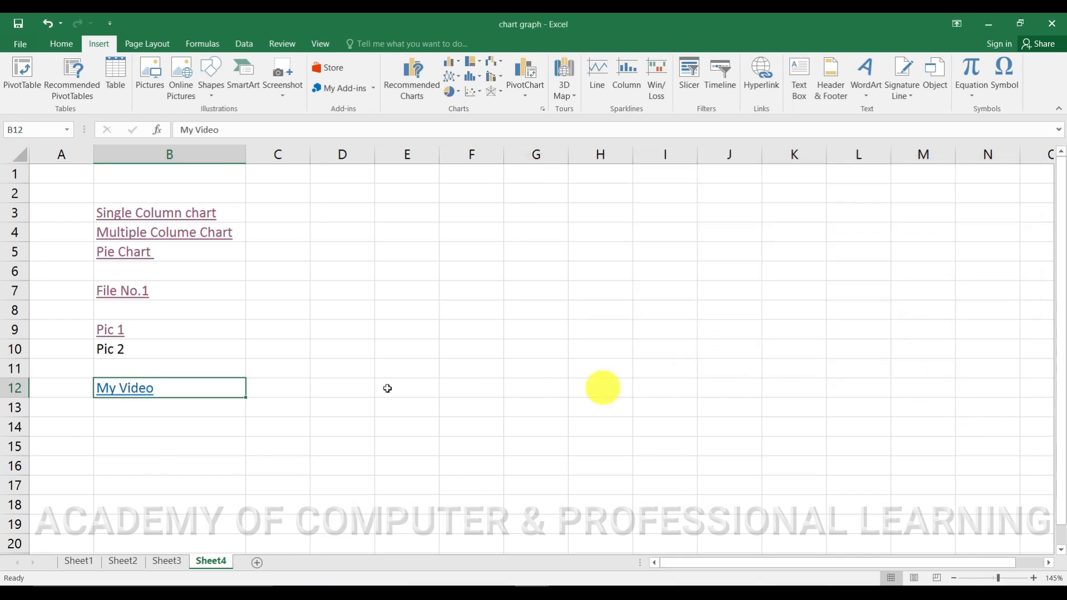
Follow the "My Video" hyperlink to test it, allow the file to open, and close the video player to return to Sheet4
{"action": "left_click", "coordinate": [120, 389]}
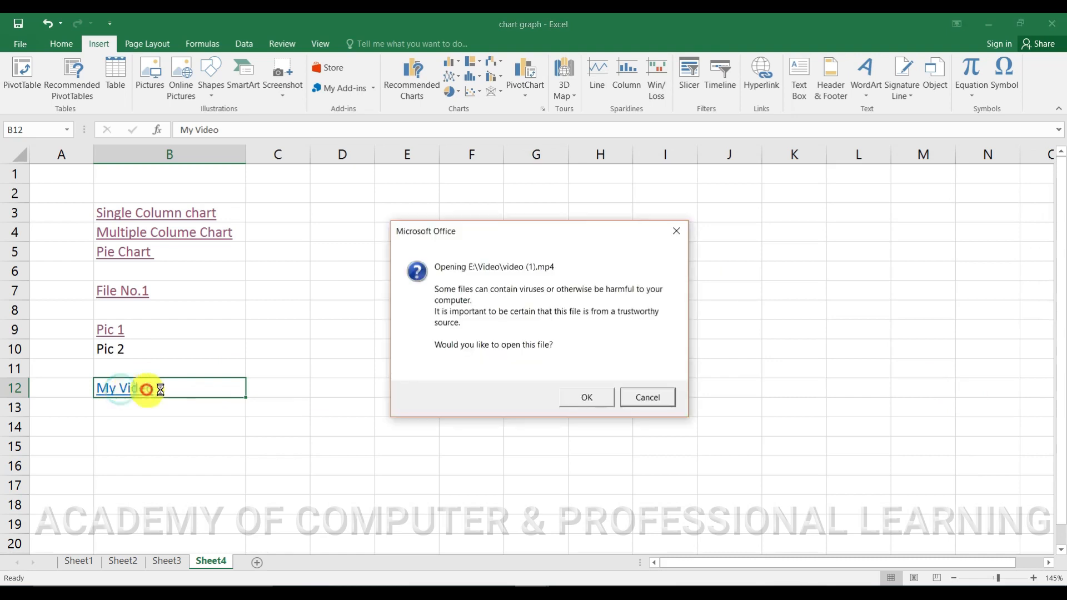
{"action": "left_click", "coordinate": [580, 398]}
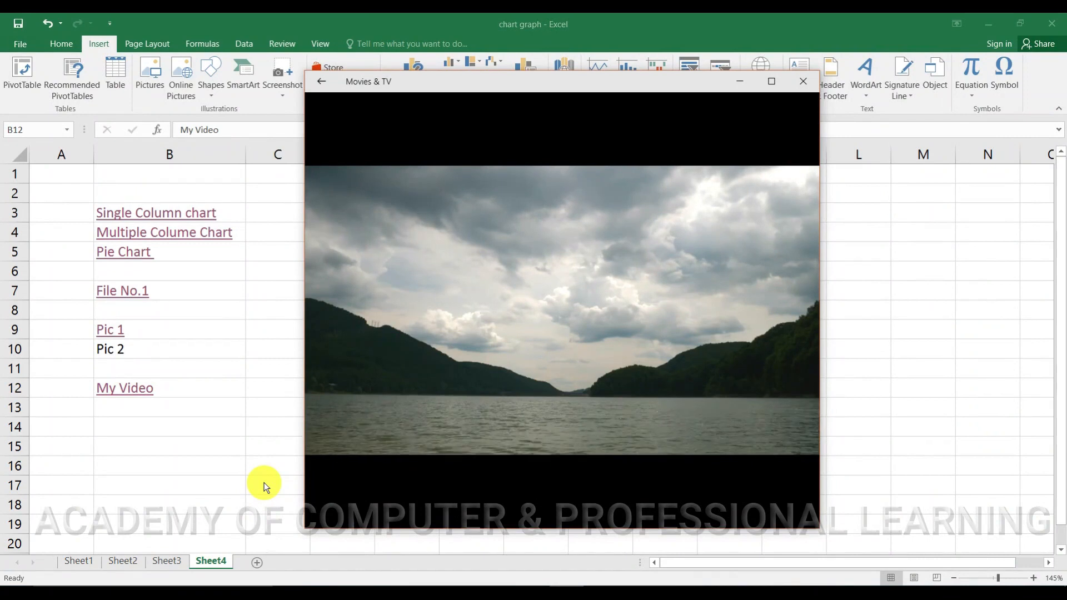
{"action": "left_click", "coordinate": [803, 81]}
{"action": "left_click", "coordinate": [228, 331]}
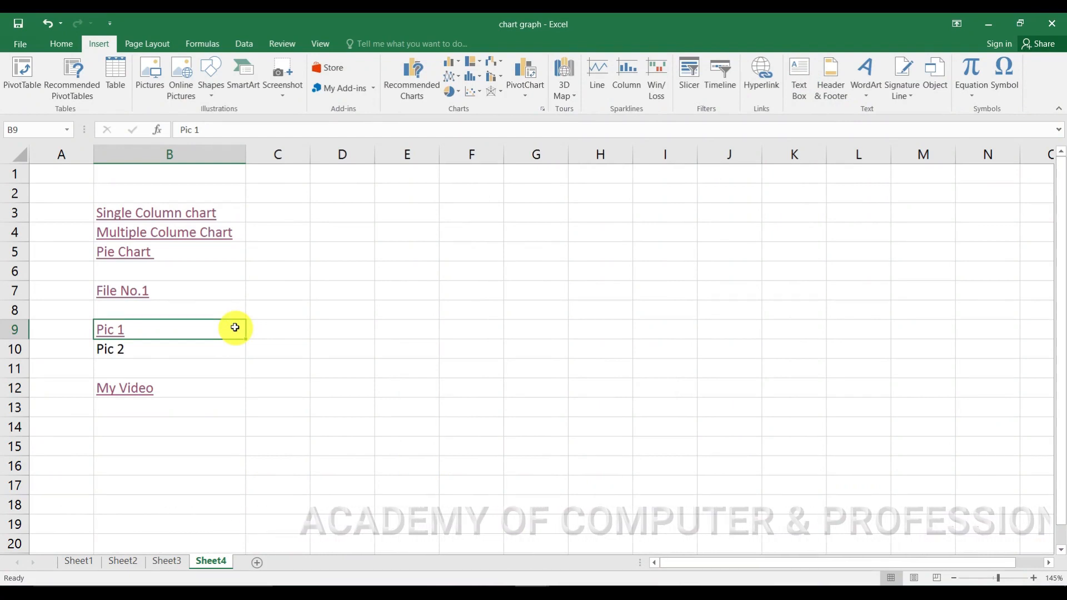
{"action": "left_click", "coordinate": [159, 348]}
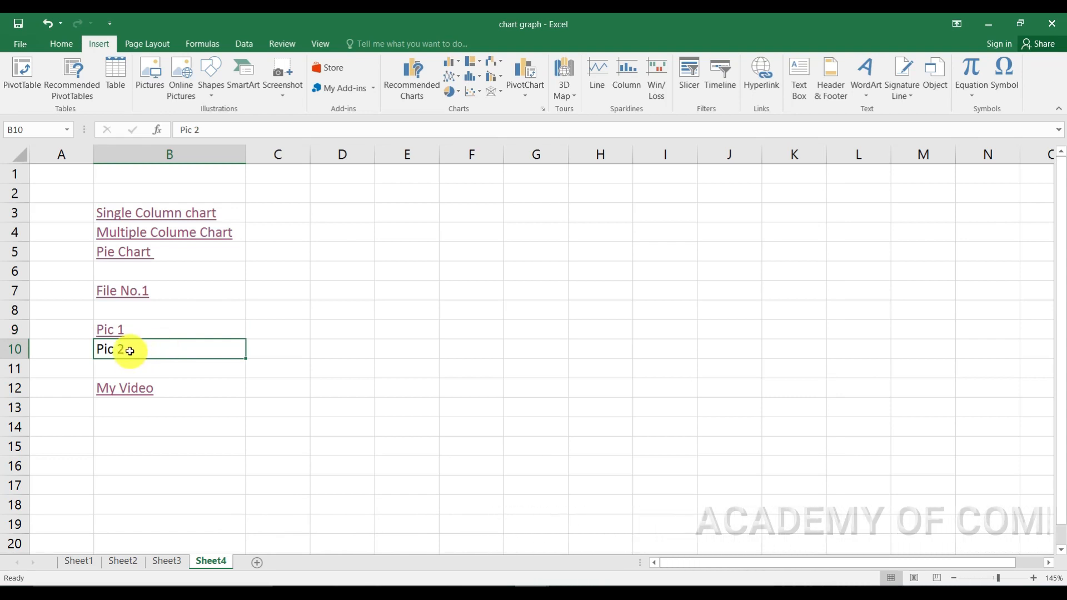
{"action": "left_click", "coordinate": [760, 77]}
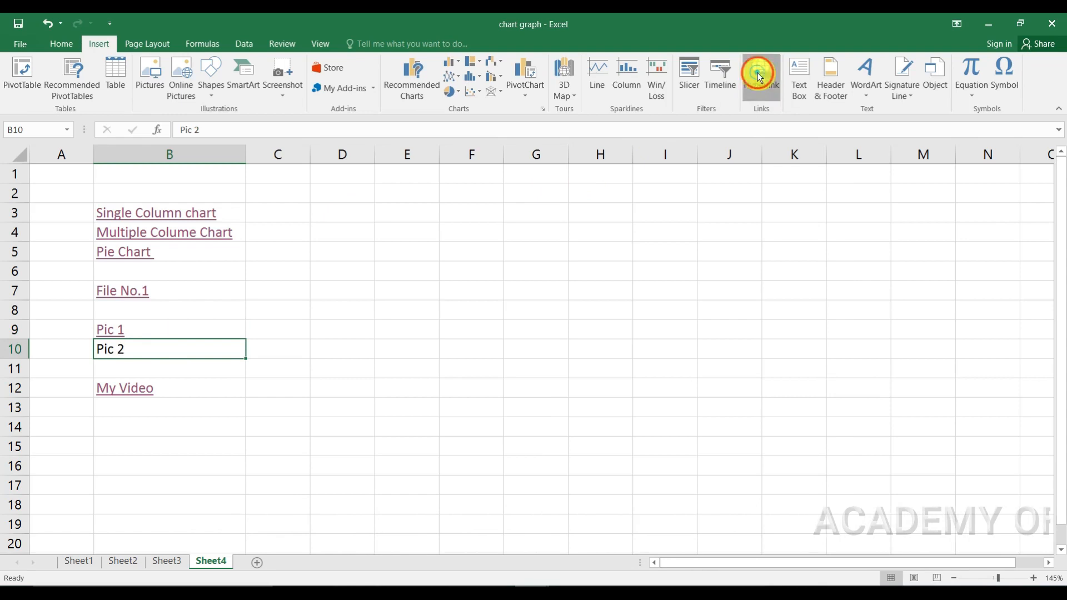
{"action": "left_click", "coordinate": [565, 235]}
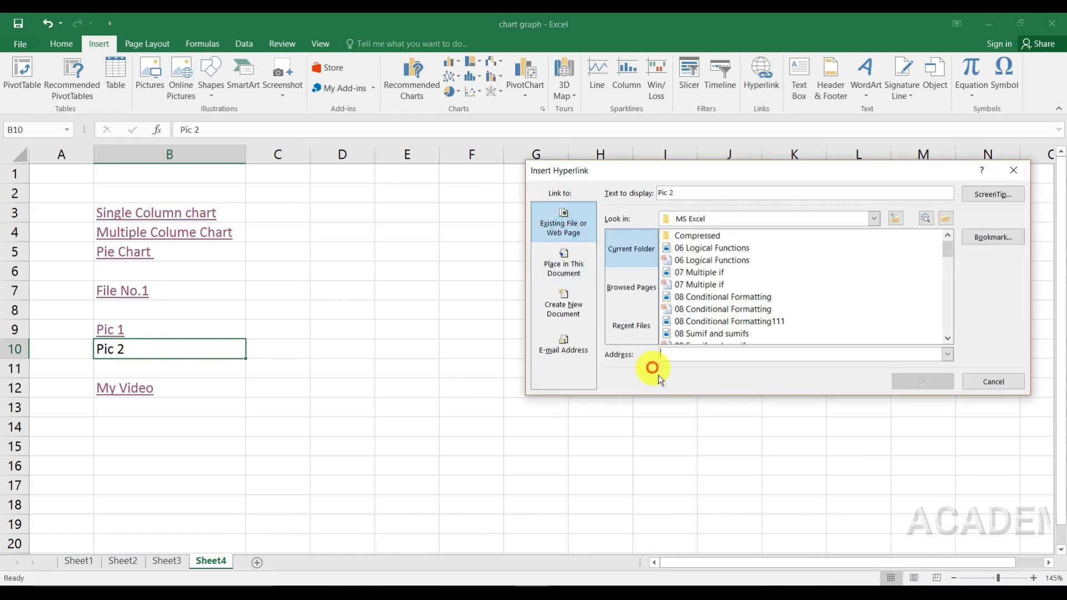
{"action": "left_click", "coordinate": [673, 355]}
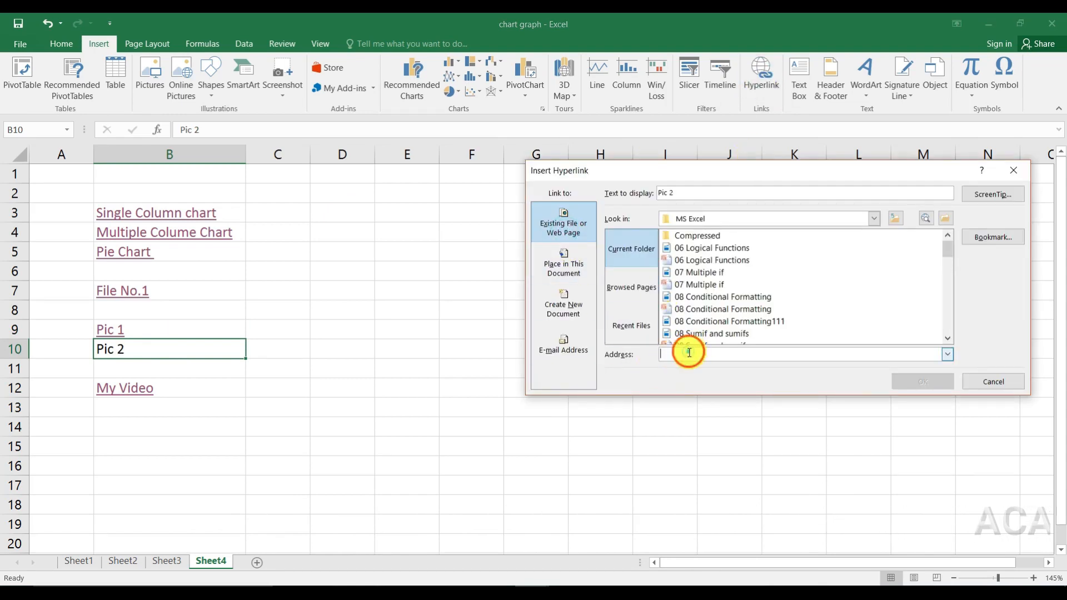
{"action": "type", "text": "m"}
{"action": "type", "text": "ile"}
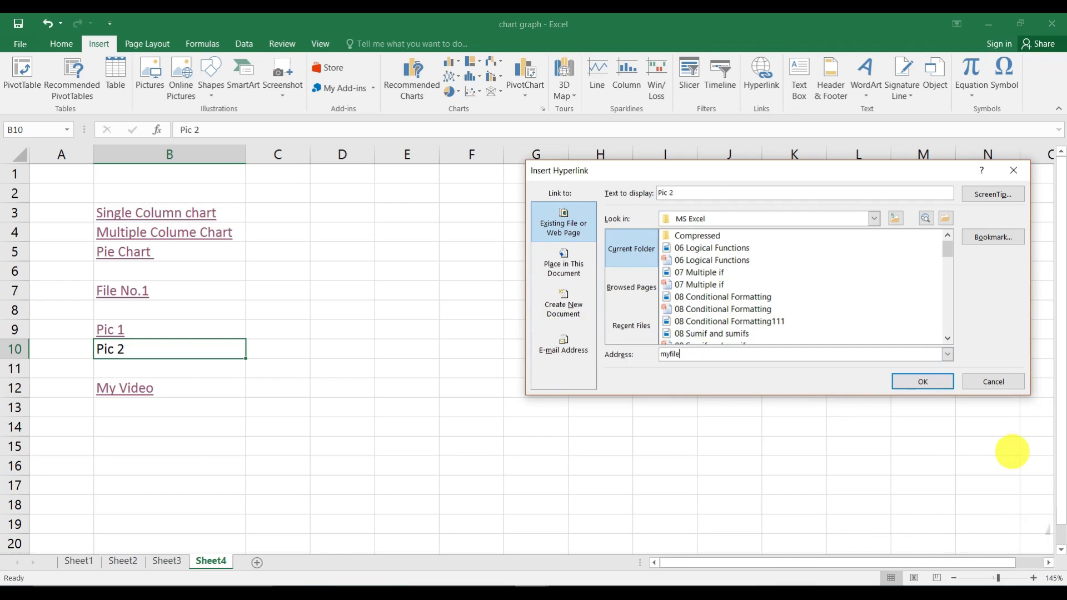
{"action": "key", "text": "BackSpace"}
{"action": "key", "text": "BackSpace"}
{"action": "key", "text": "BackSpace"}
{"action": "key", "text": "BackSpace"}
{"action": "key", "text": "BackSpace"}
{"action": "key", "text": "BackSpace"}
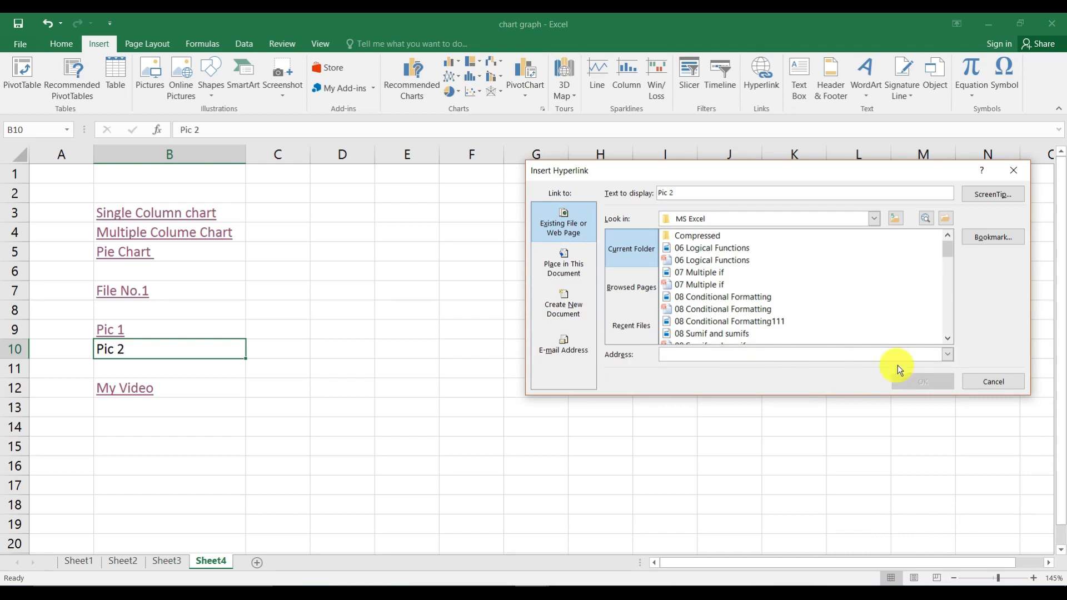
{"action": "left_click", "coordinate": [1005, 382]}
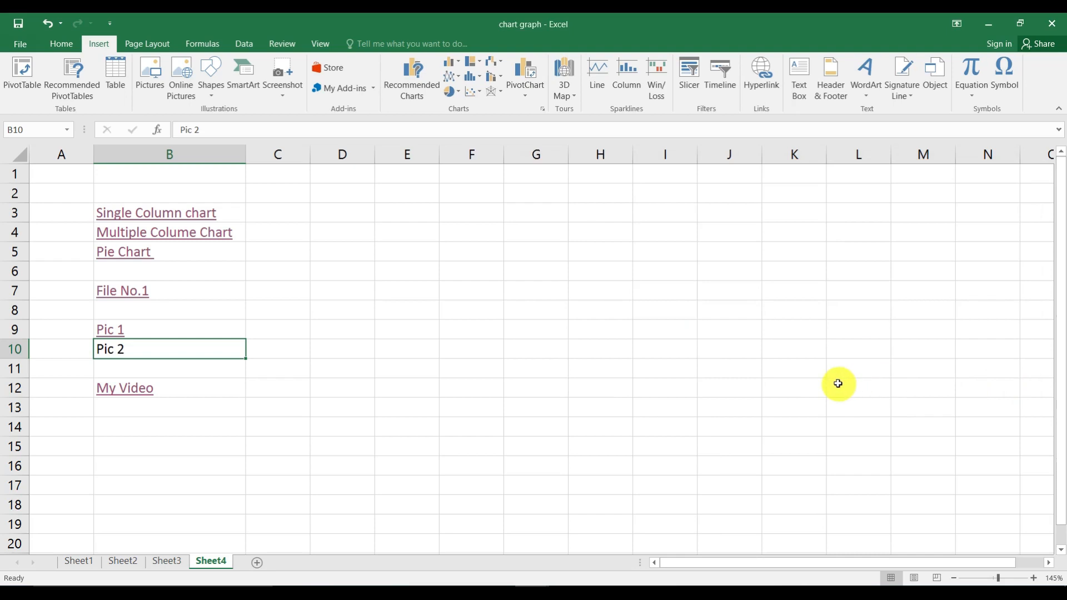